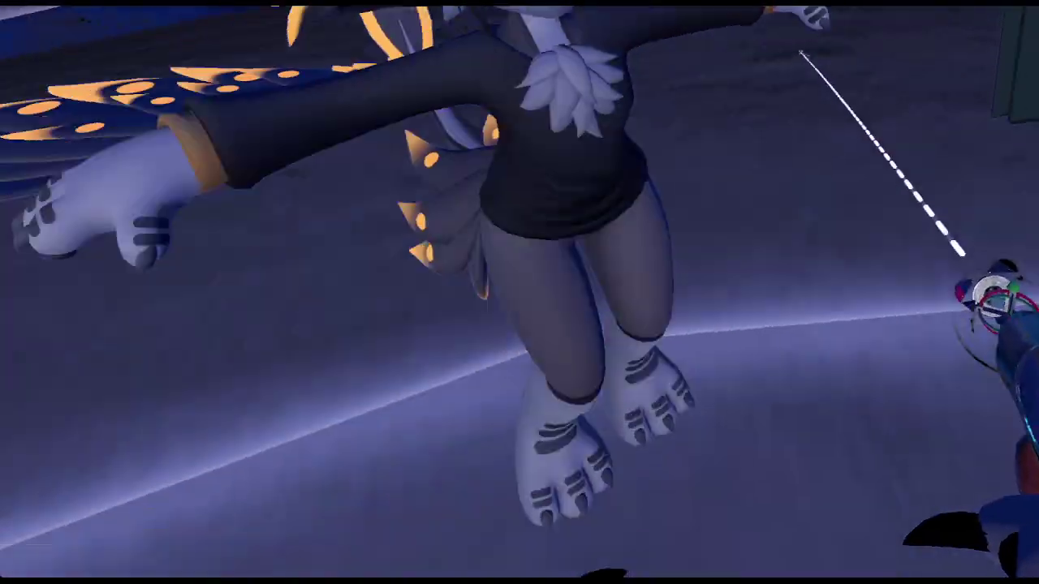
# Test the ValueMultiDriver on the Grab Bone slot by setting its value to 1 and to 0.5.
pyautogui.rightClick(911, 218)
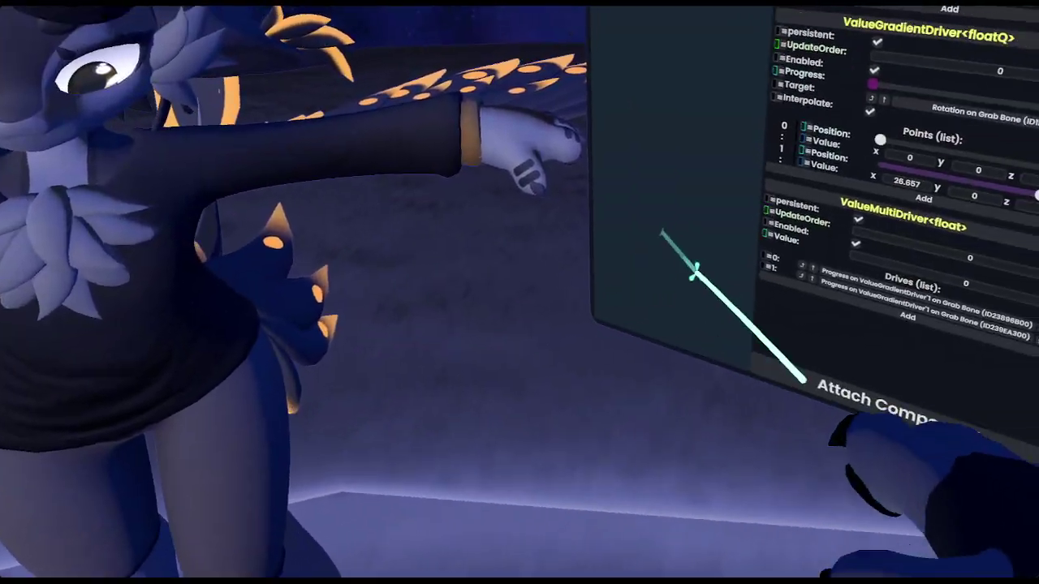
pyautogui.click(923, 225)
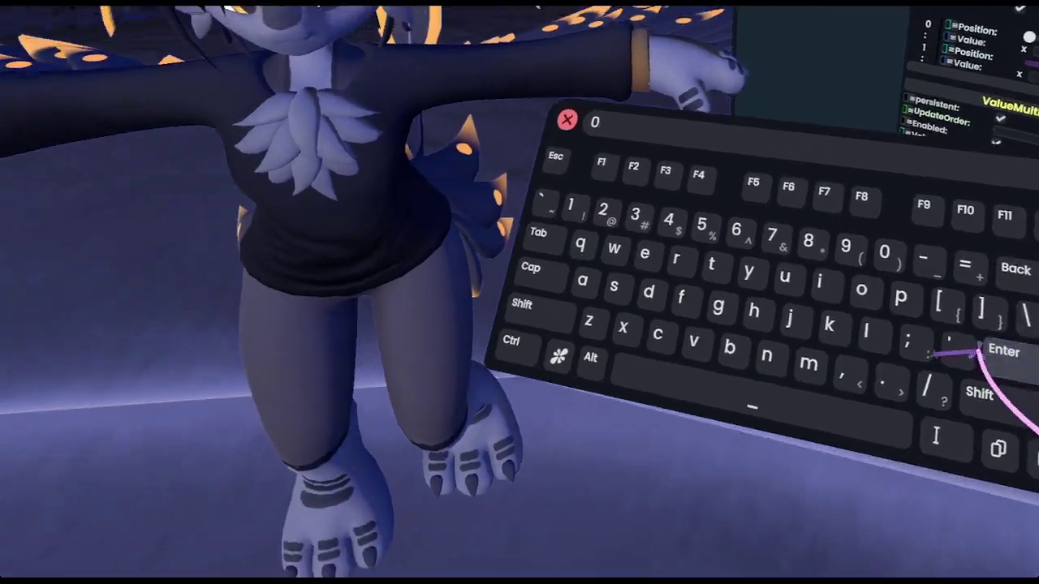
pyautogui.write('1')
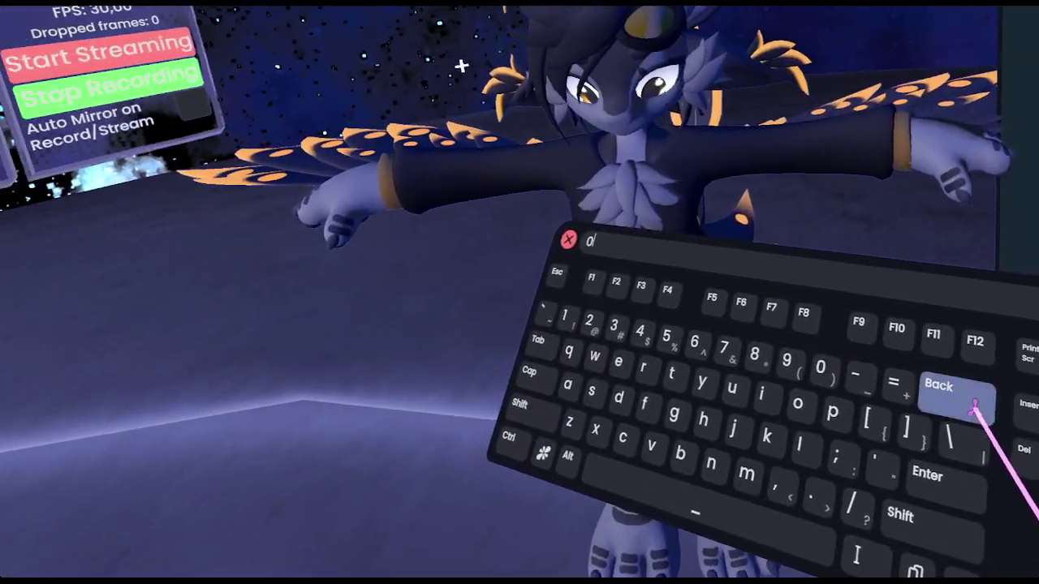
pyautogui.press('BackSpace')
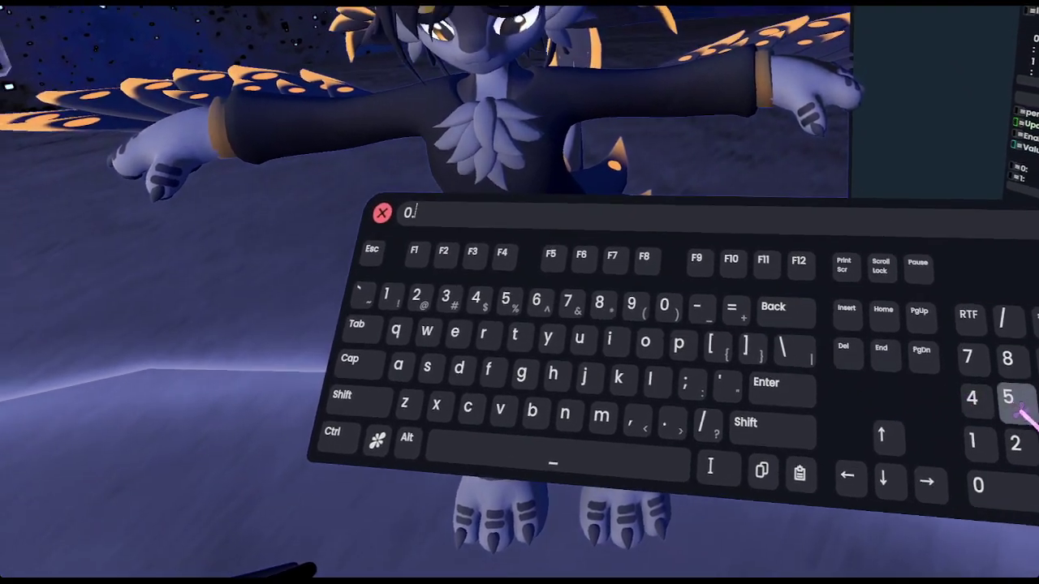
pyautogui.click(1023, 385)
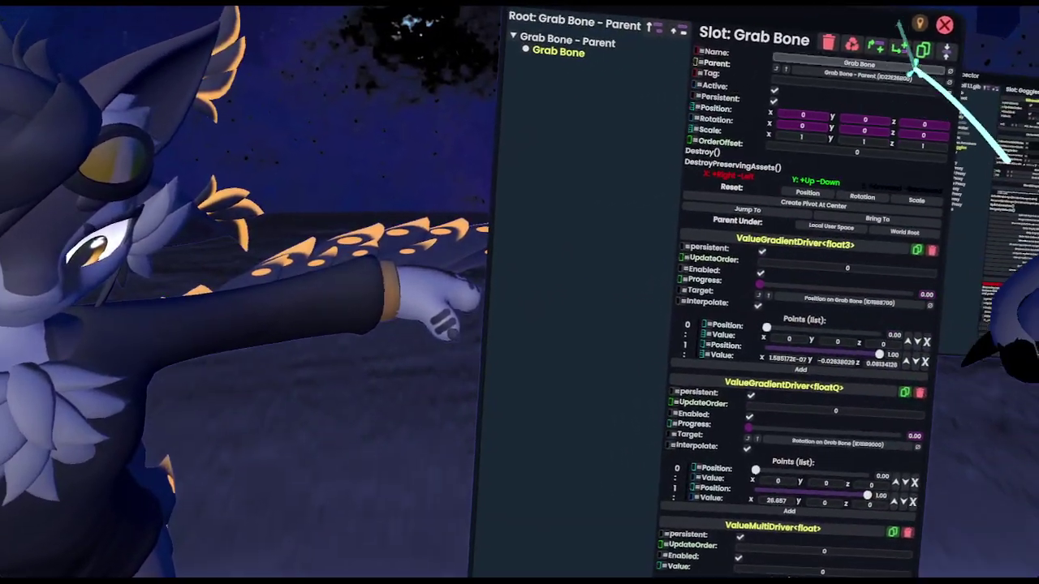
# Add a child slot under Grab Bone - Parent and rename it Slider Root.
pyautogui.click(567, 41)
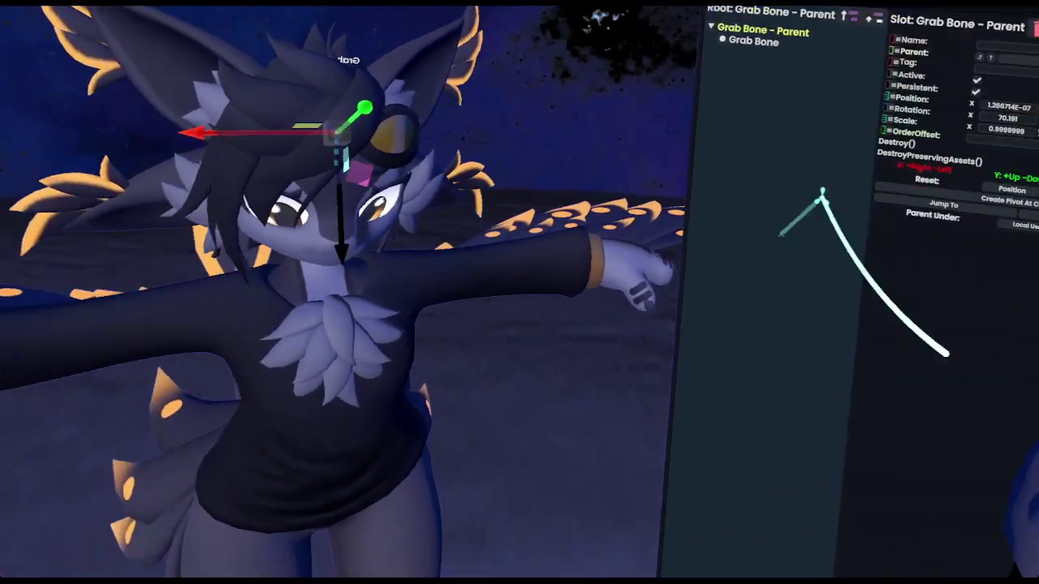
pyautogui.click(901, 38)
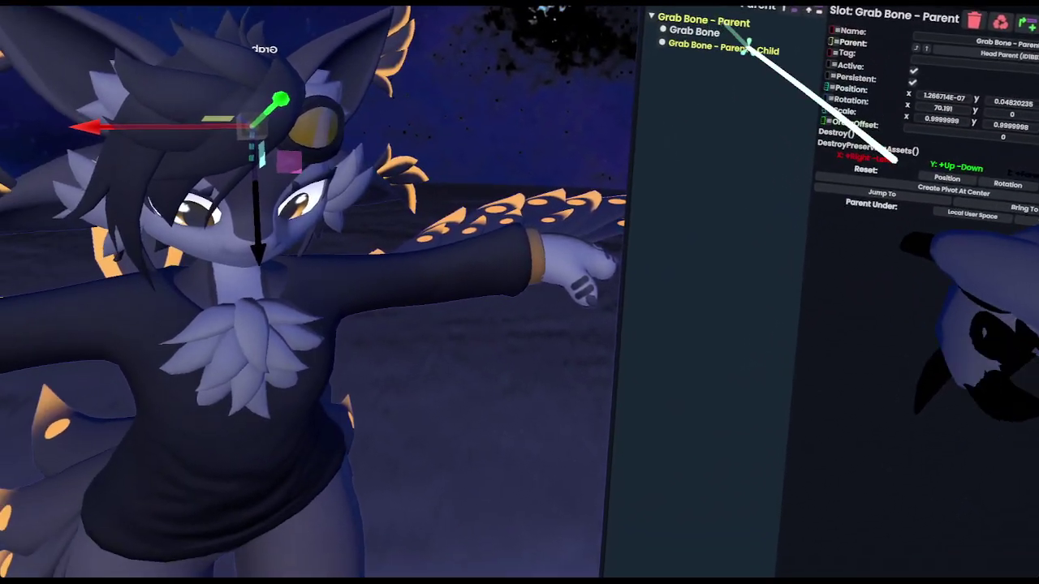
pyautogui.click(592, 59)
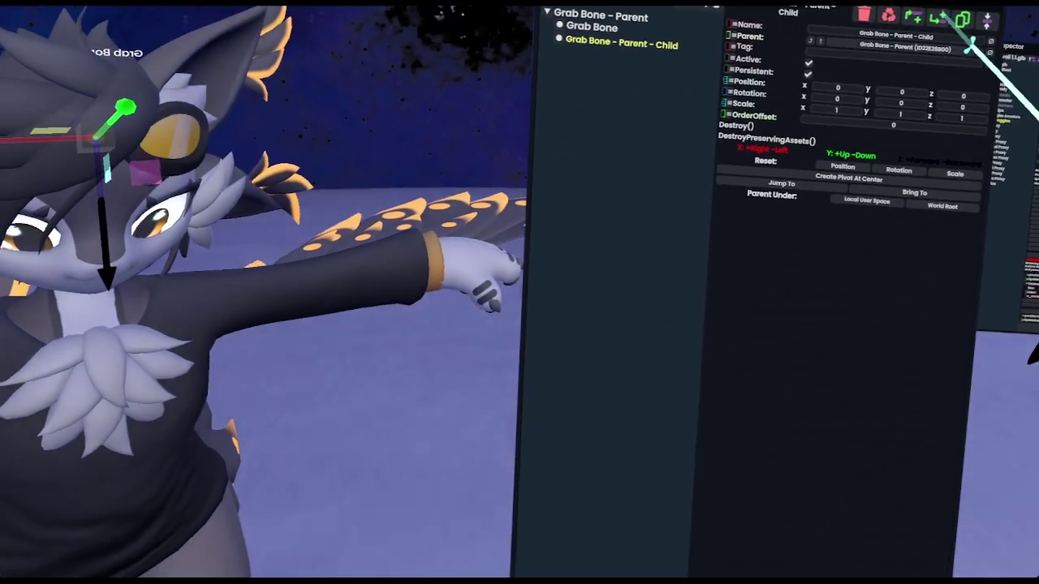
pyautogui.click(965, 38)
pyautogui.write('S')
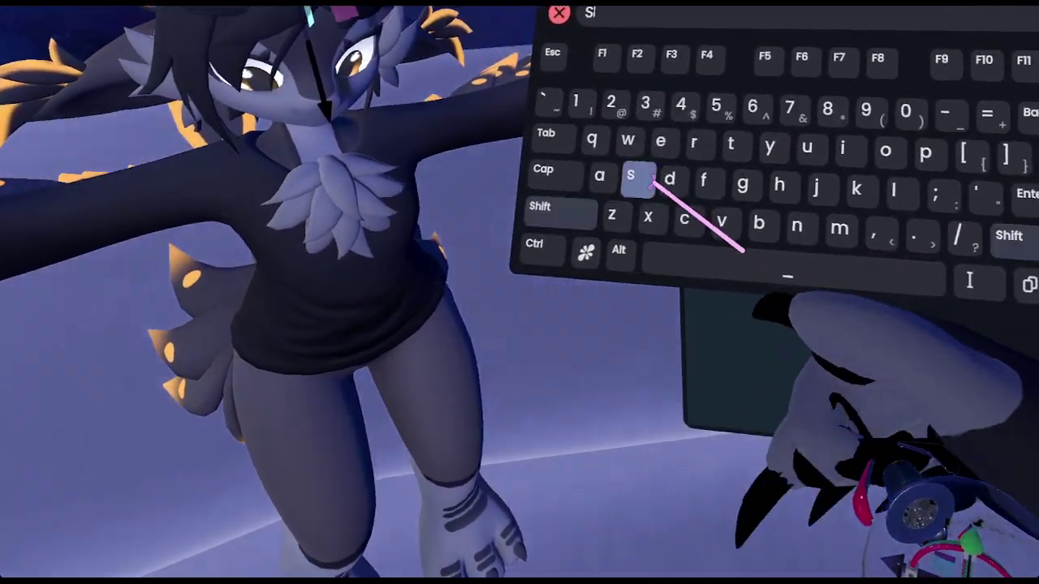
pyautogui.write('lif')
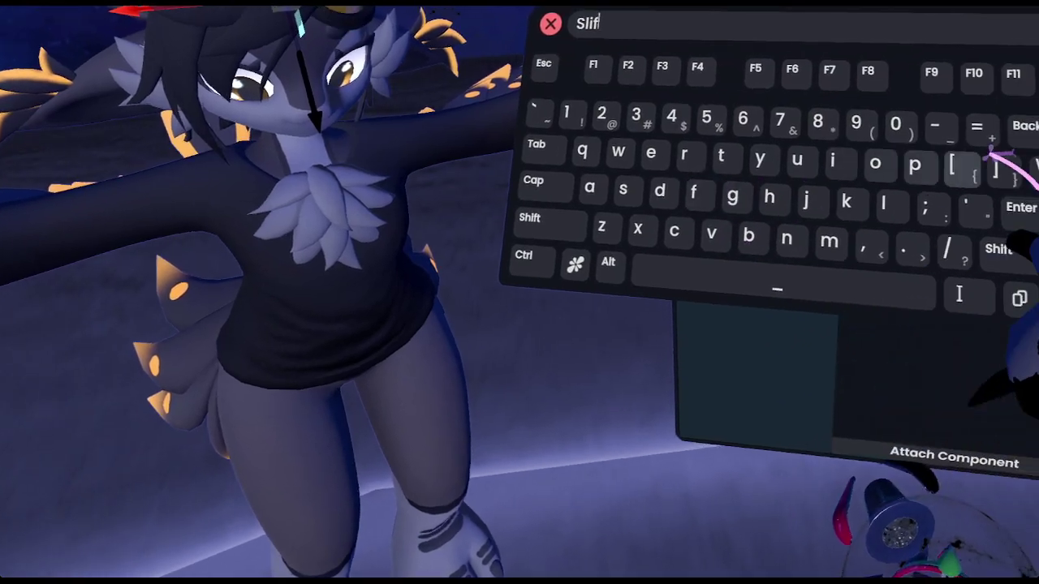
pyautogui.press('BackSpace')
pyautogui.write('der')
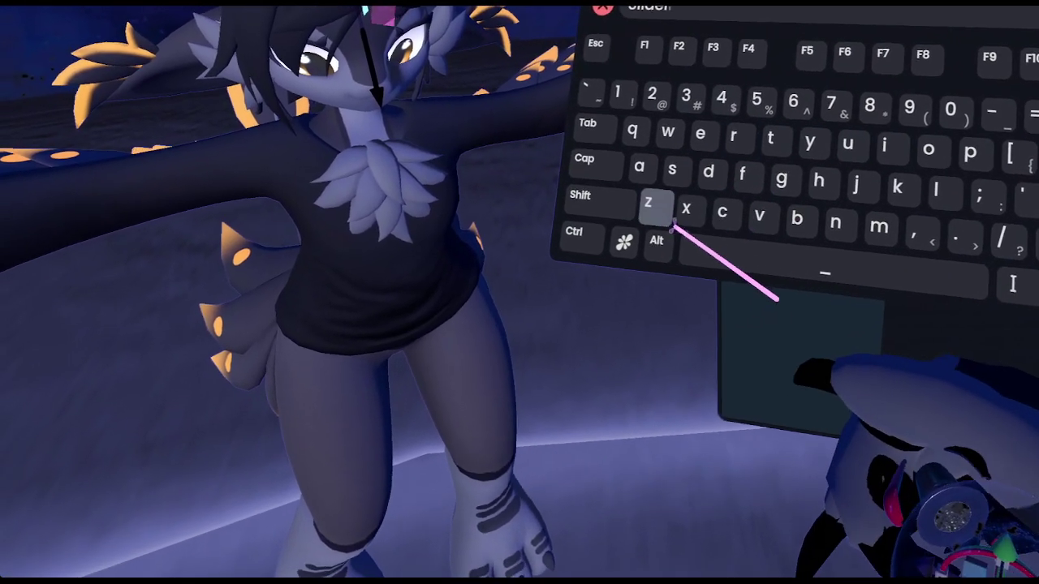
pyautogui.write(' Root')
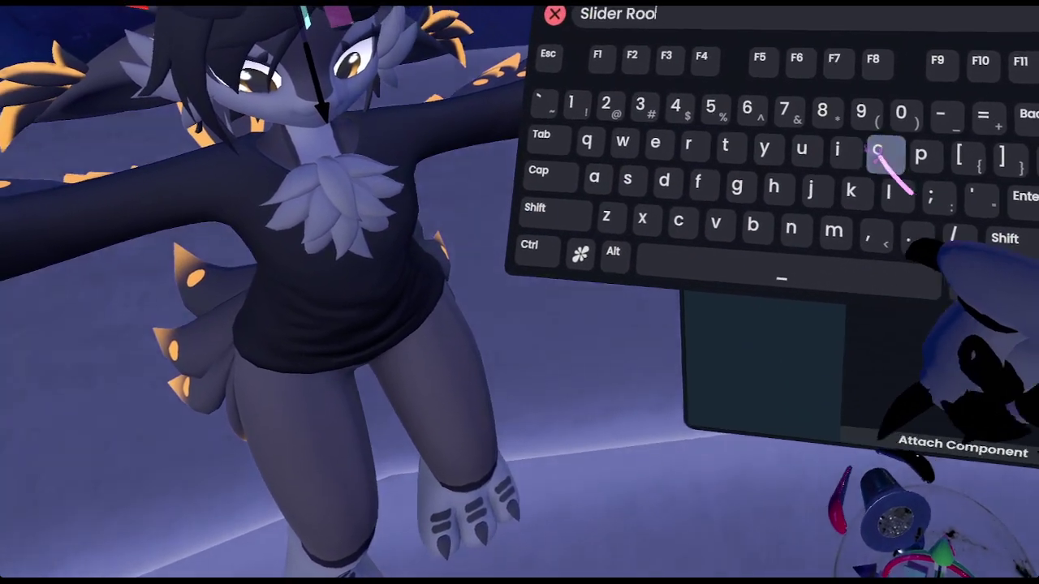
pyautogui.press('Return')
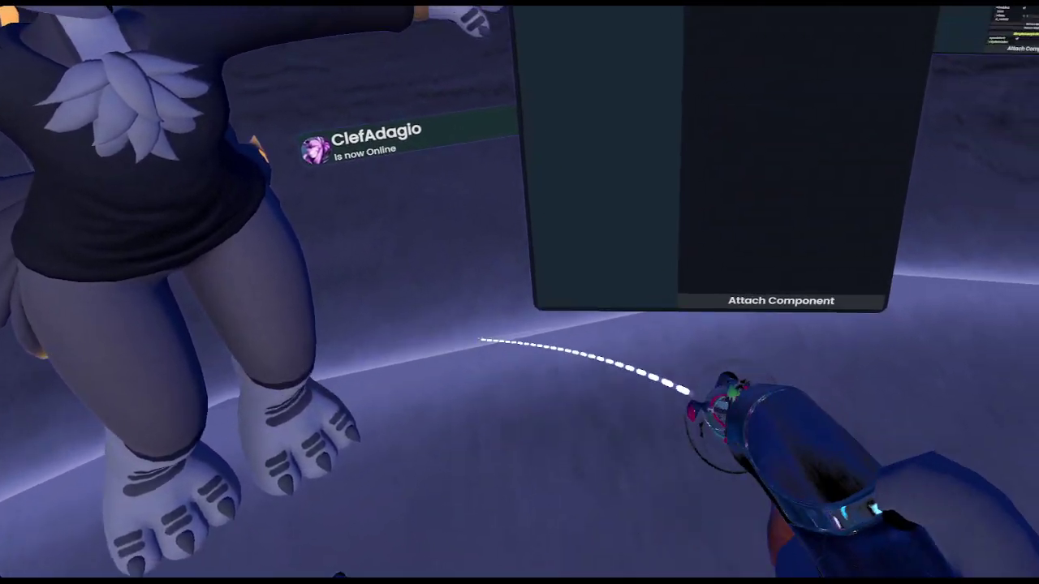
# Equip the developer tool and offset the child slot of Slider Root along its Z axis to about -0.067.
pyautogui.rightClick(722, 312)
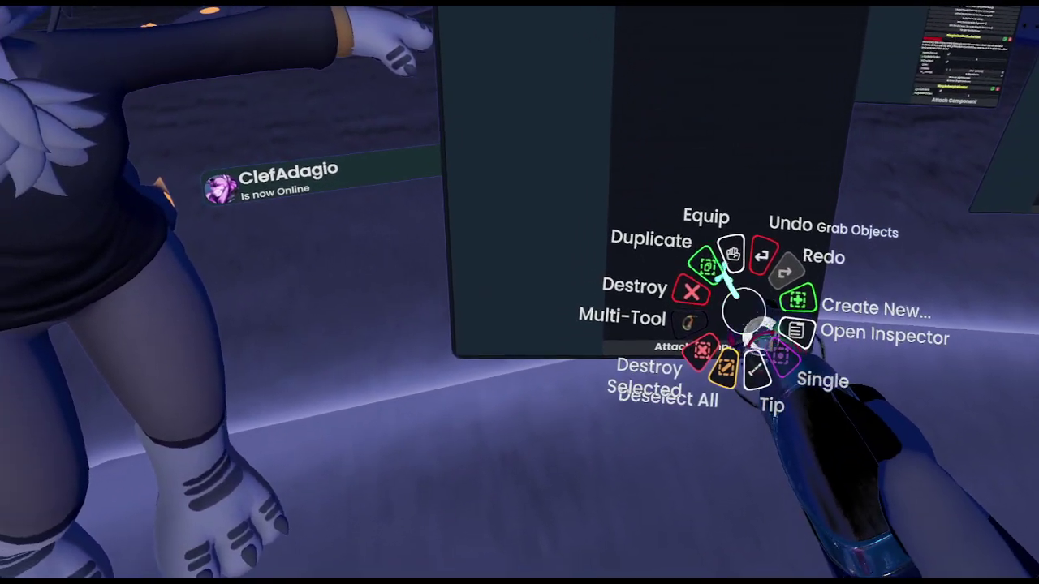
pyautogui.click(714, 259)
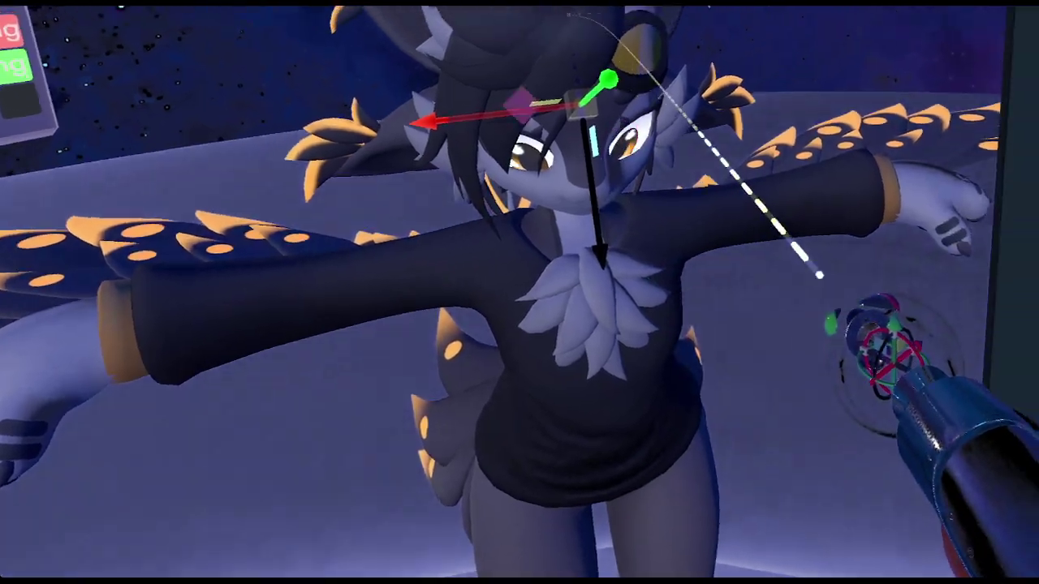
pyautogui.rightClick(656, 269)
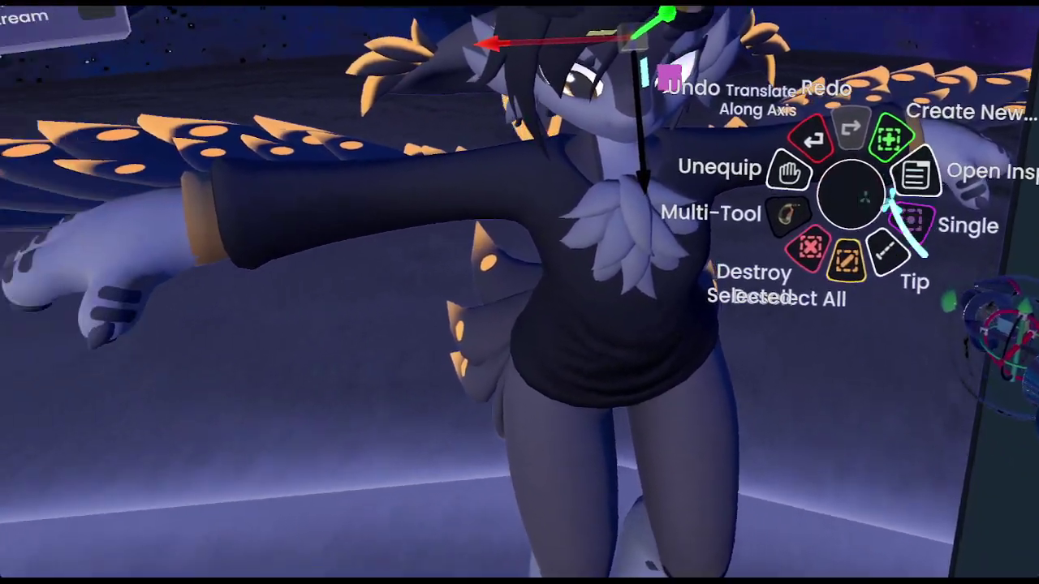
pyautogui.press('t')
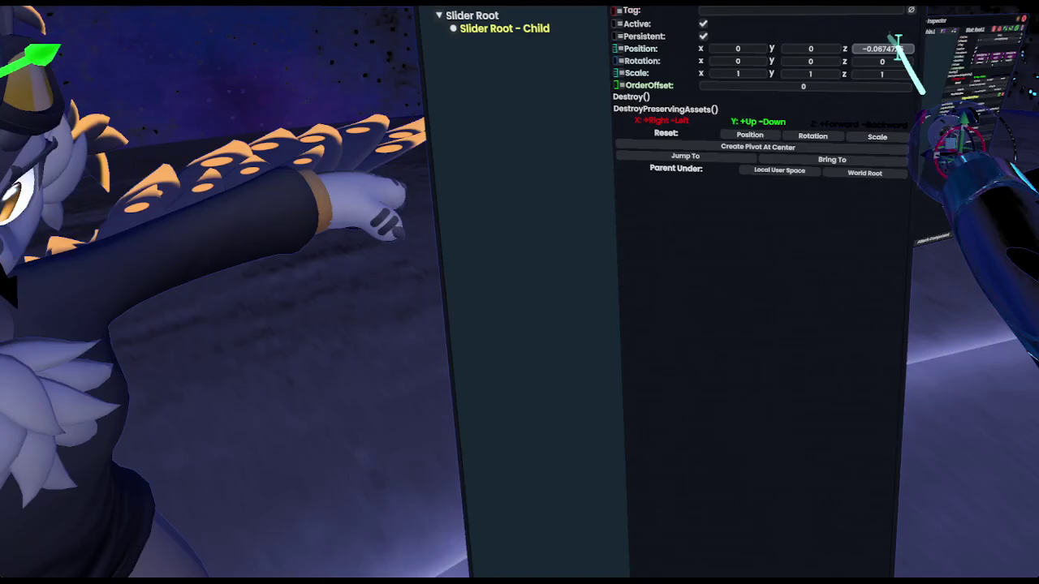
pyautogui.moveTo(899, 45); pyautogui.dragTo(774, 99)
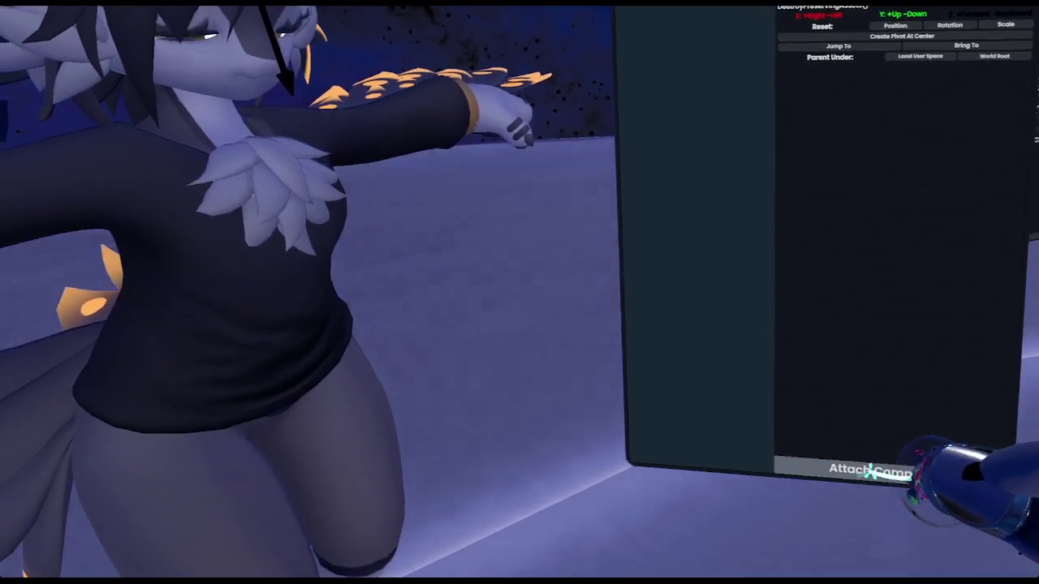
# Attach a BoxCollider component from the Physics colliders to the Slider Root - Child slot.
pyautogui.click(868, 471)
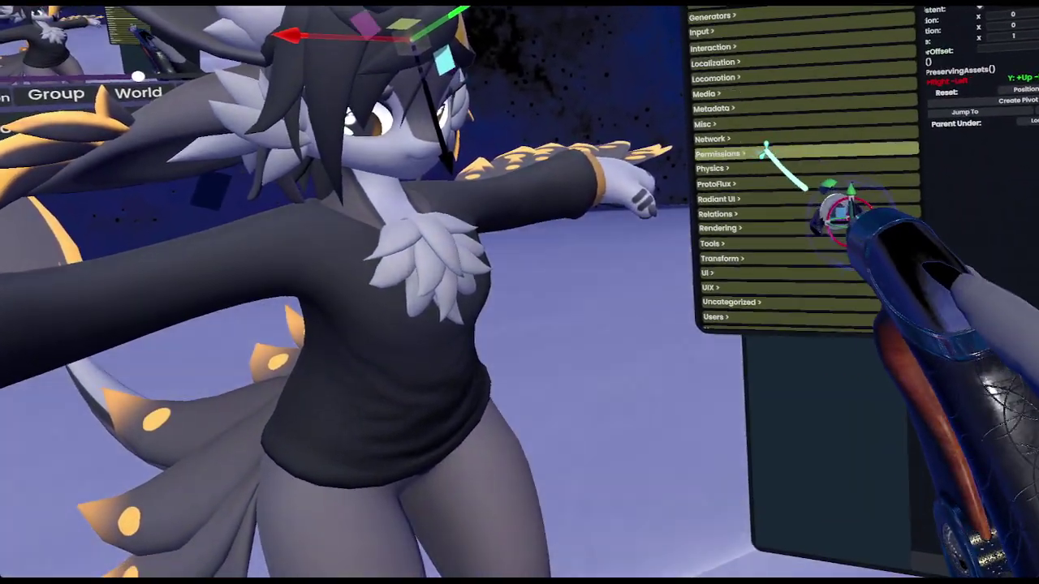
pyautogui.click(763, 167)
pyautogui.click(748, 17)
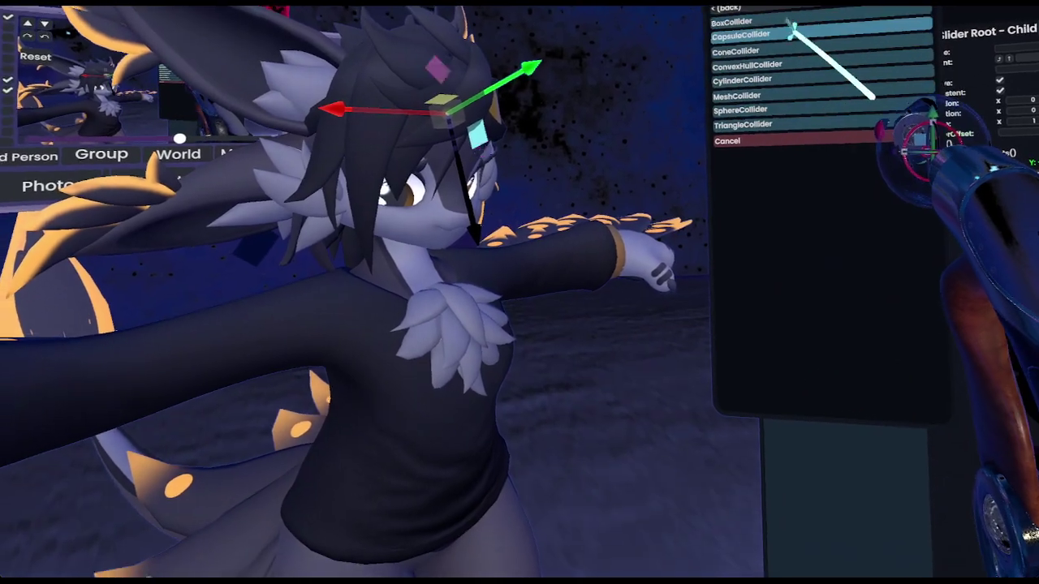
pyautogui.click(777, 19)
# Attach a Slider component from the Transform interaction components to the Slider Root - Child slot and close the component list.
pyautogui.click(781, 7)
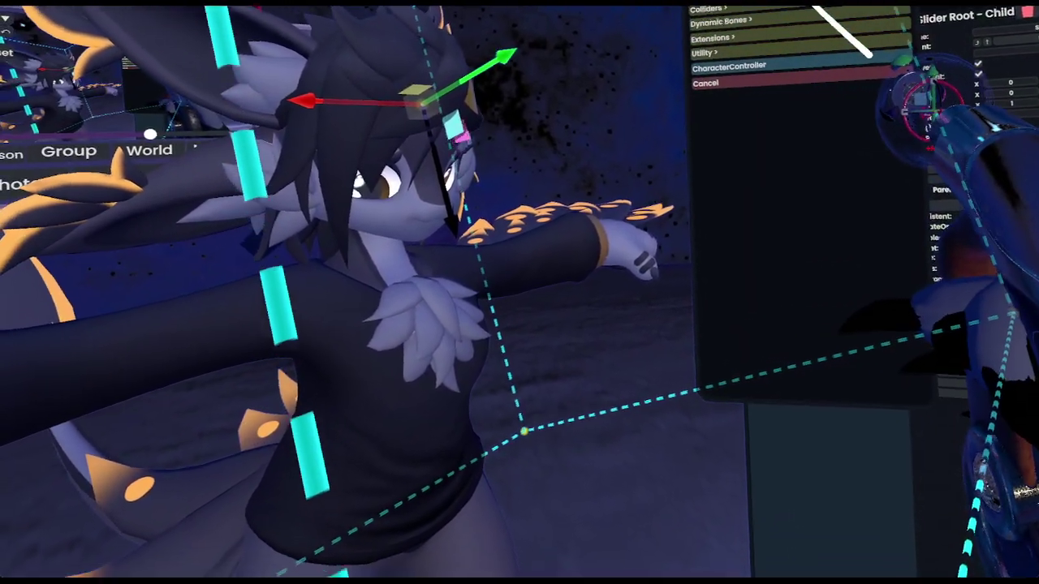
pyautogui.click(799, 6)
pyautogui.scroll(-3, 811, 114)
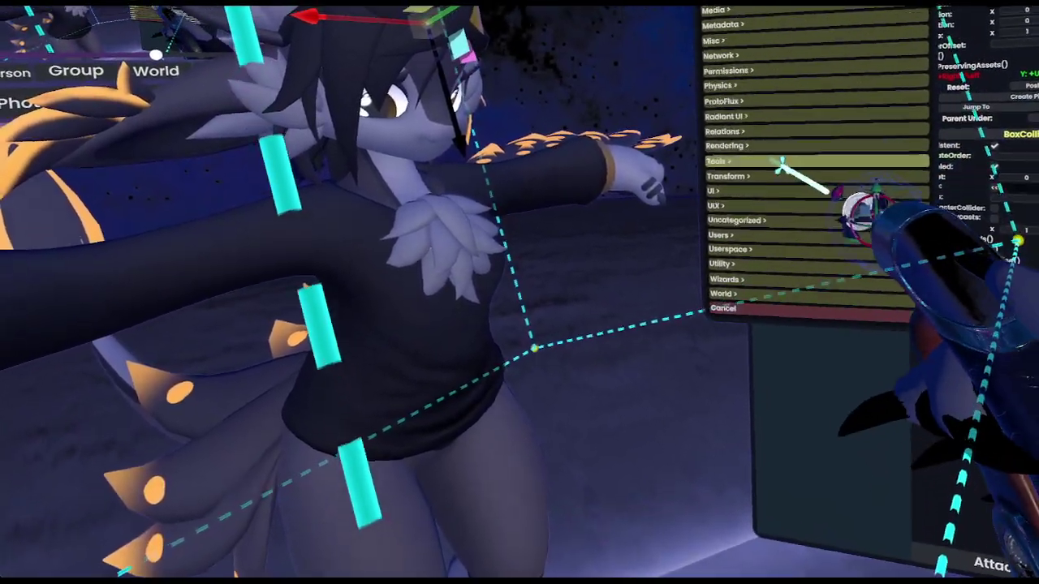
pyautogui.click(777, 177)
pyautogui.click(741, 59)
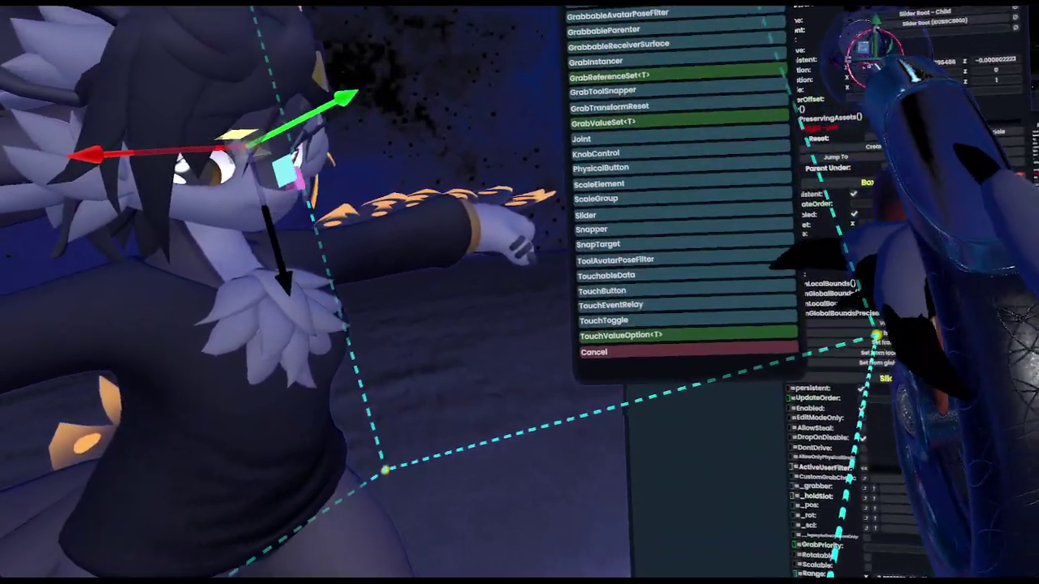
pyautogui.click(688, 350)
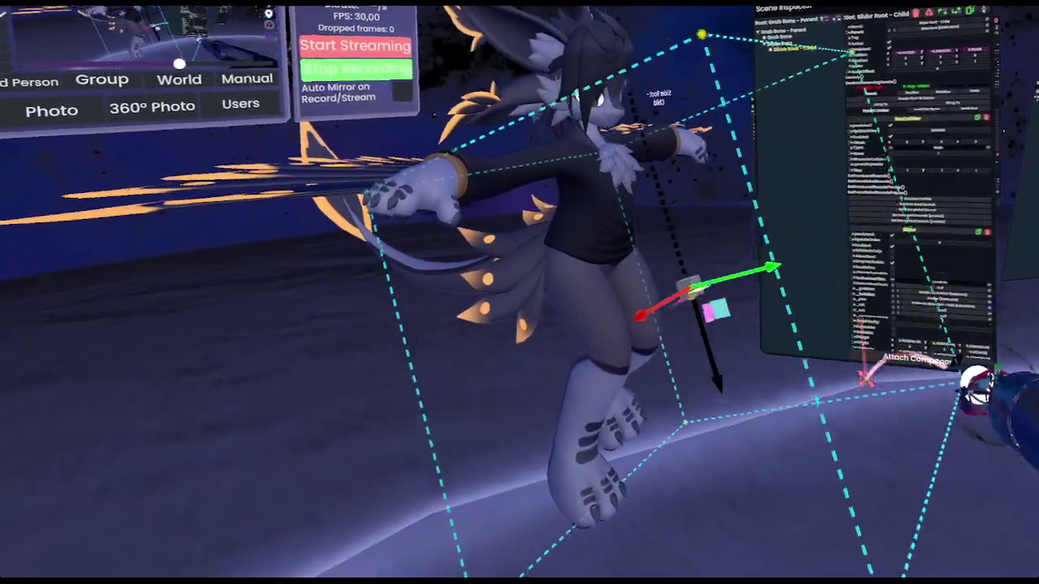
# Grab the slider's collider box and move it around to test its motion, and undo the movement.
pyautogui.moveTo(874, 213); pyautogui.dragTo(874, 357)
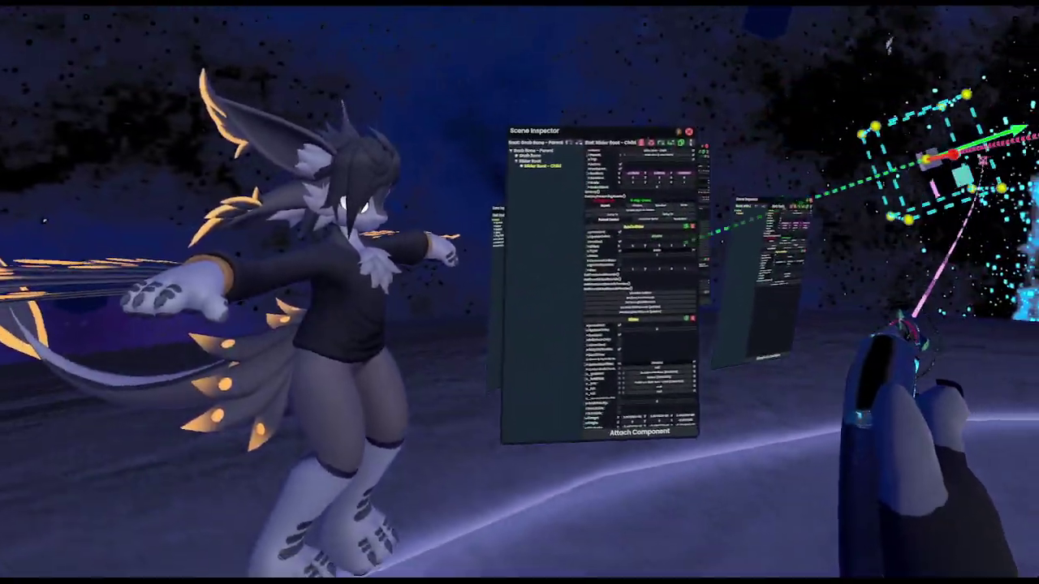
pyautogui.rightClick(896, 309)
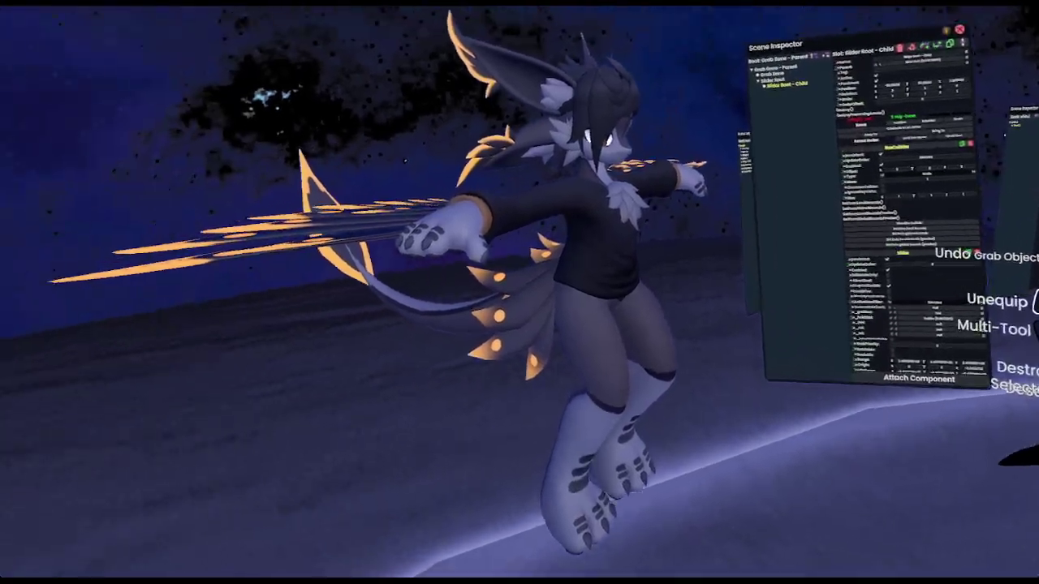
pyautogui.click(868, 273)
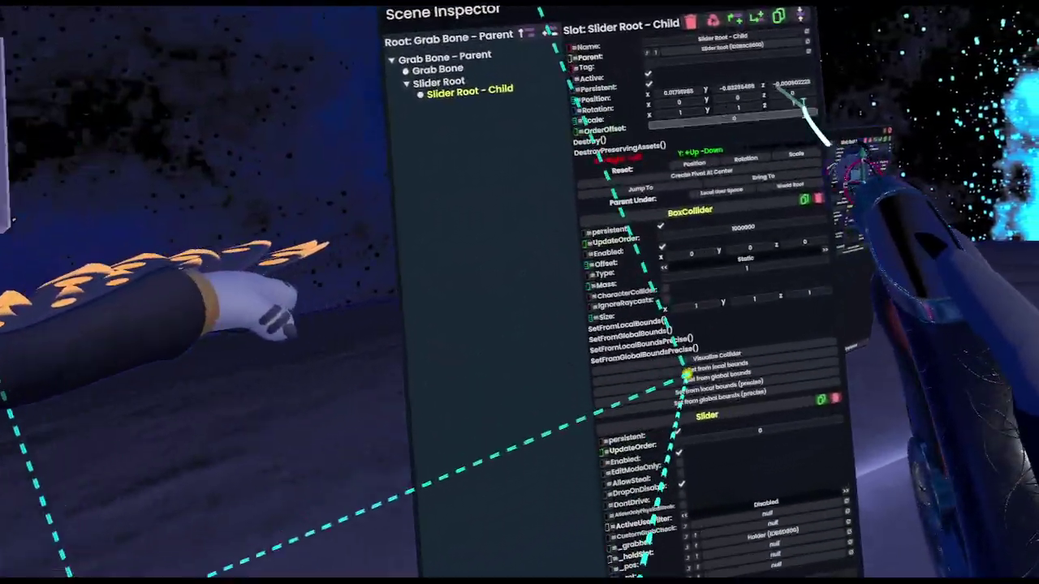
pyautogui.rightClick(848, 136)
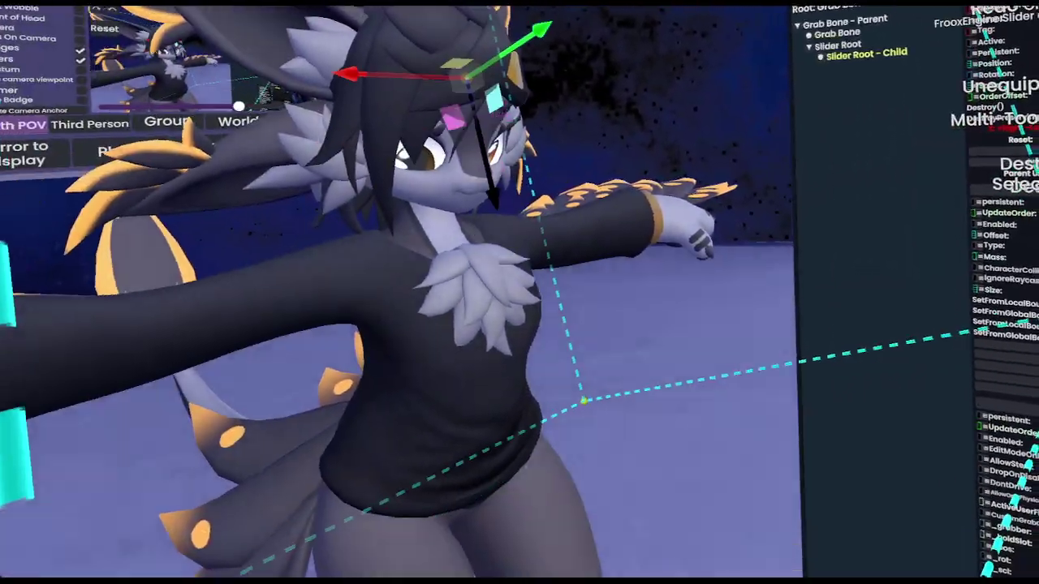
pyautogui.press('t')
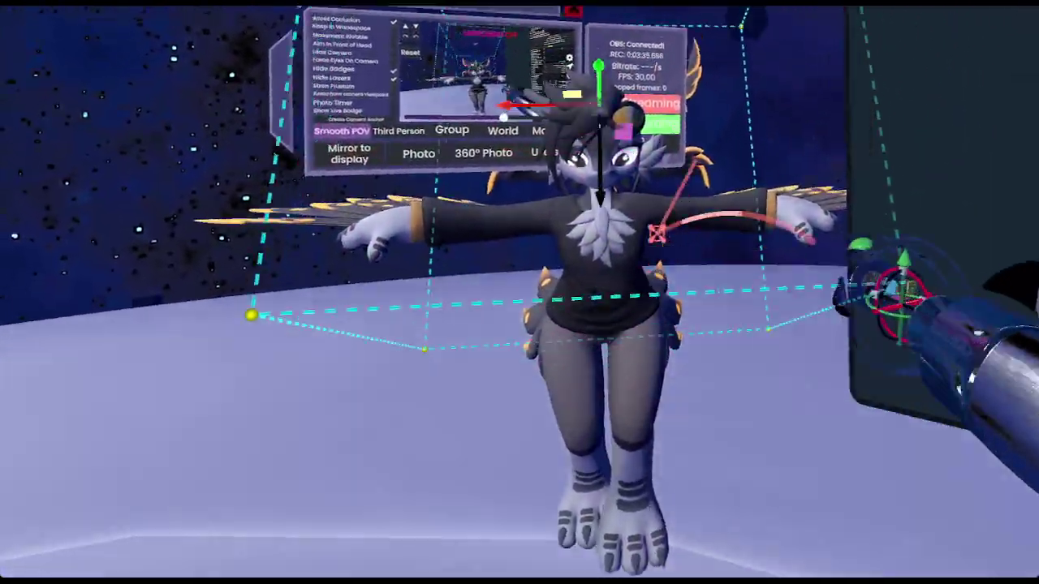
pyautogui.rightClick(900, 288)
pyautogui.click(828, 216)
pyautogui.rightClick(827, 216)
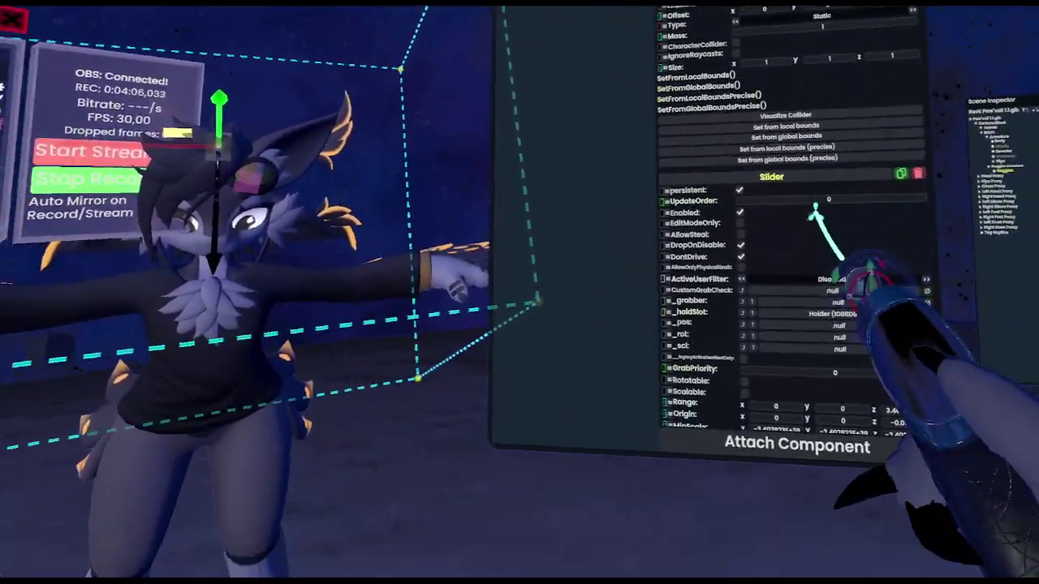
# Set the Z value of the Slider component's Range to 1.
pyautogui.moveTo(814, 212); pyautogui.dragTo(893, 9)
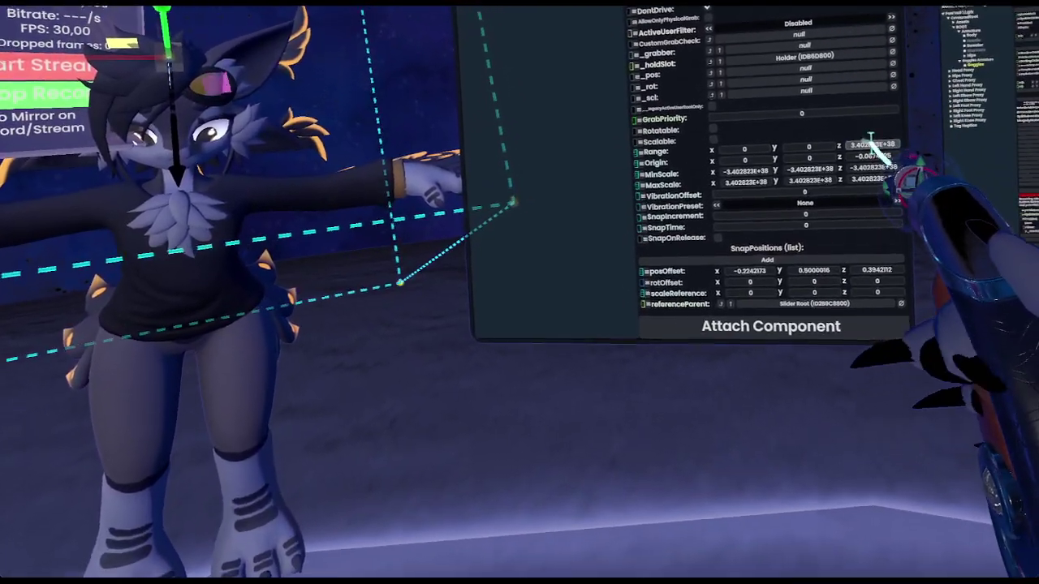
pyautogui.click(871, 144)
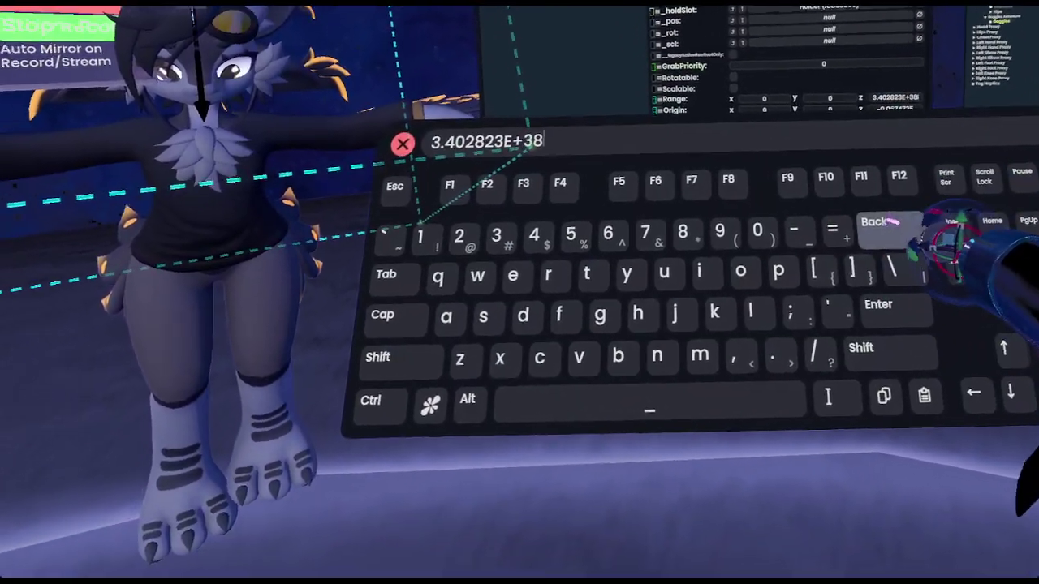
pyautogui.press('BackSpace')
pyautogui.press('BackSpace')
pyautogui.press('BackSpace')
pyautogui.press('BackSpace')
pyautogui.press('BackSpace')
pyautogui.press('BackSpace')
pyautogui.press('BackSpace')
pyautogui.press('BackSpace')
pyautogui.press('BackSpace')
pyautogui.press('BackSpace')
pyautogui.press('BackSpace')
pyautogui.press('BackSpace')
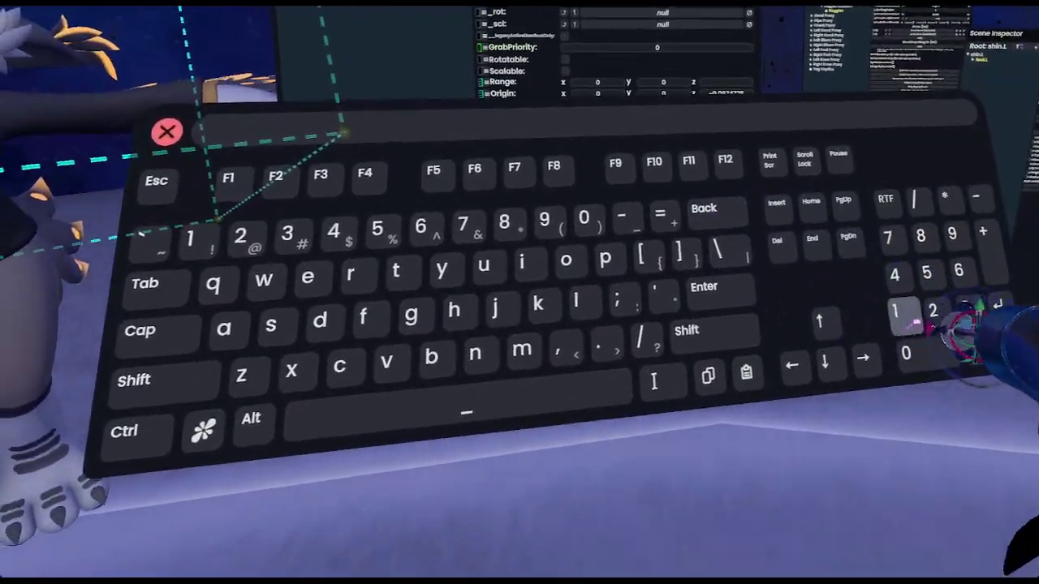
pyautogui.click(907, 315)
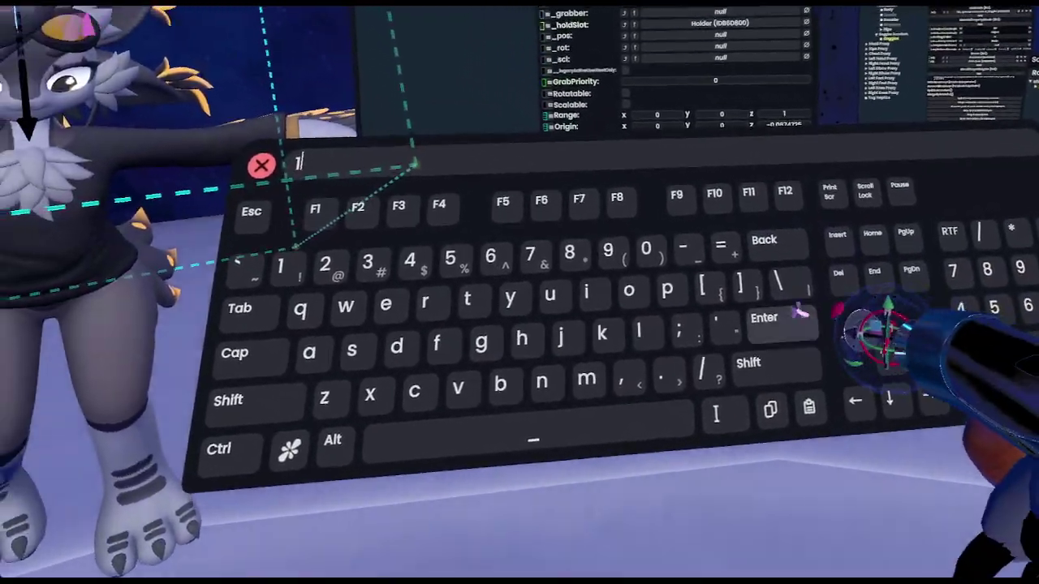
pyautogui.click(778, 313)
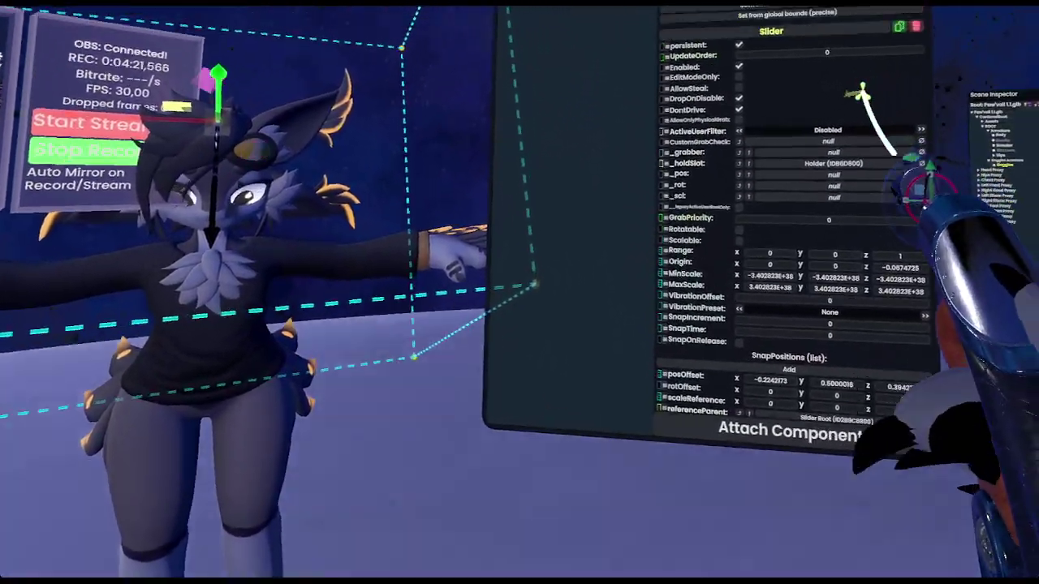
# Try Z values of 1 and 2 in the Slider component's Range.
pyautogui.scroll(3, 900, 39)
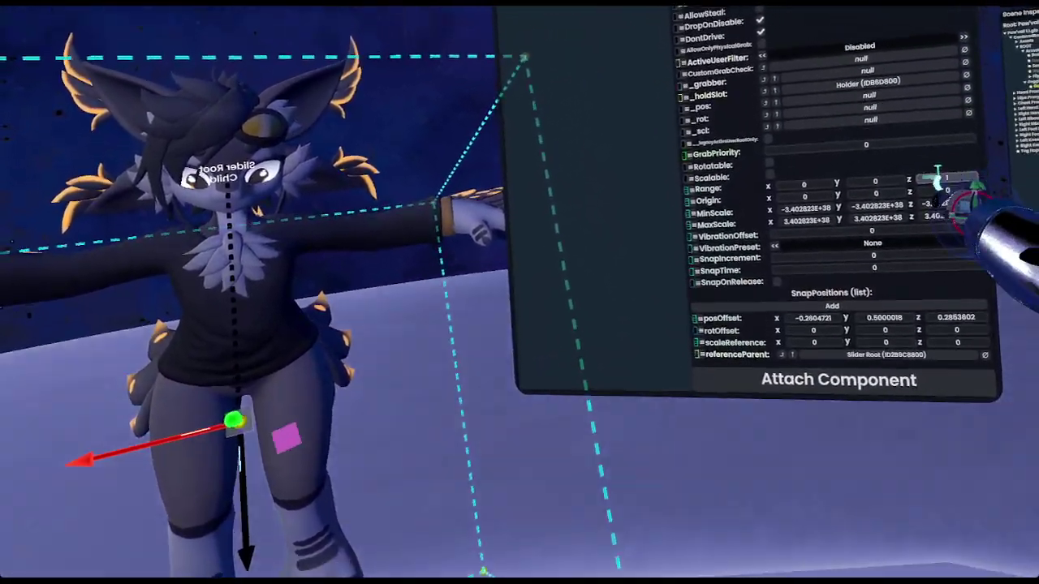
pyautogui.write('1')
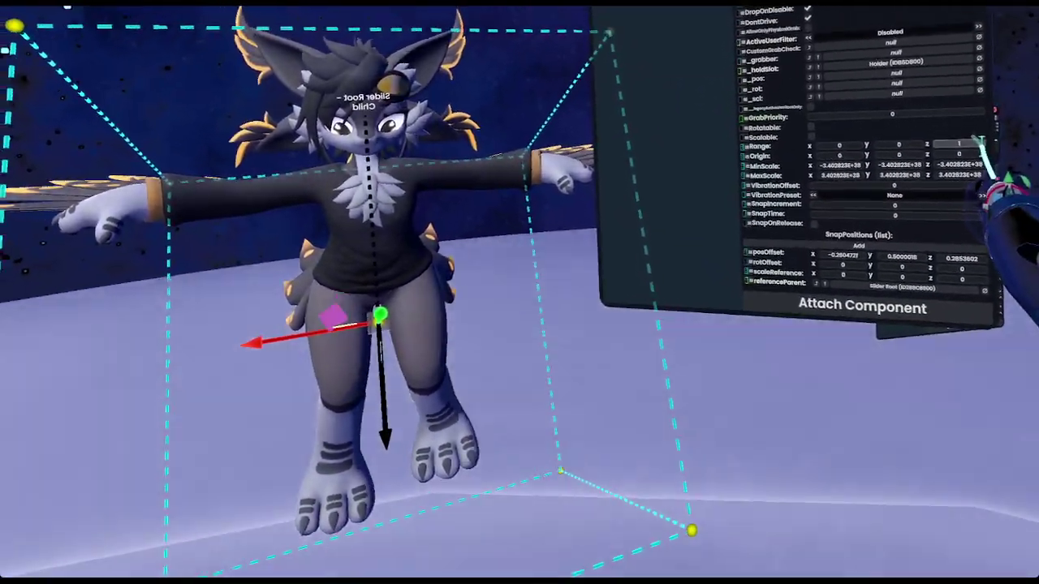
pyautogui.click(978, 139)
pyautogui.press('BackSpace')
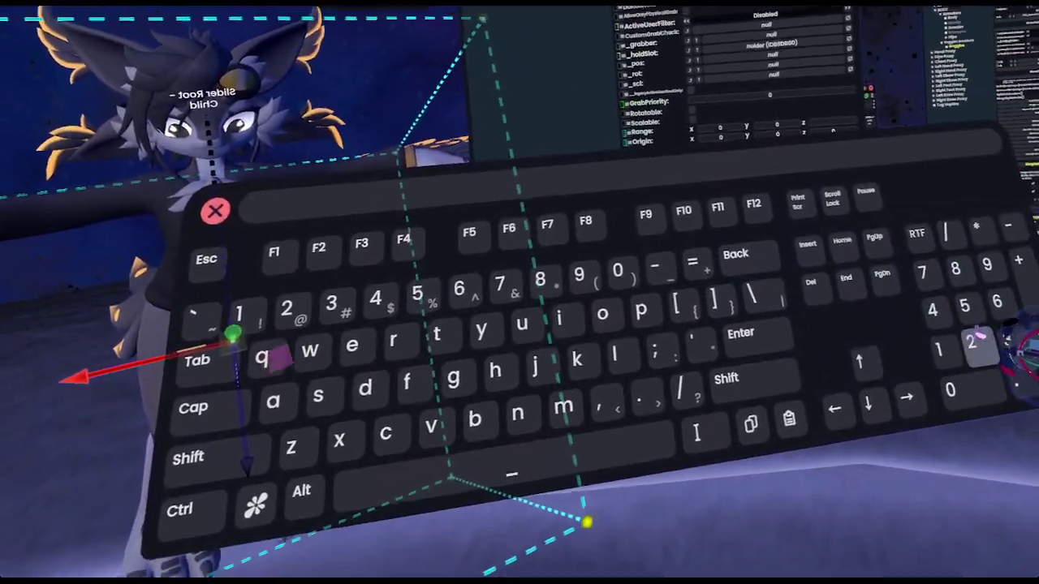
pyautogui.click(971, 341)
pyautogui.click(740, 332)
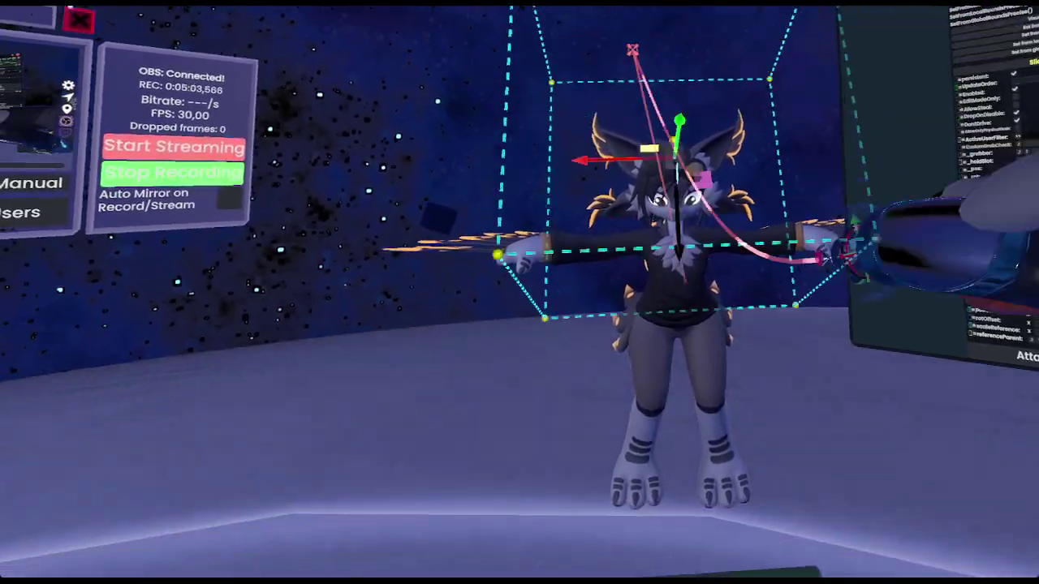
# Undo the Slider's Range edits along with the recent grab movements.
pyautogui.press('t')
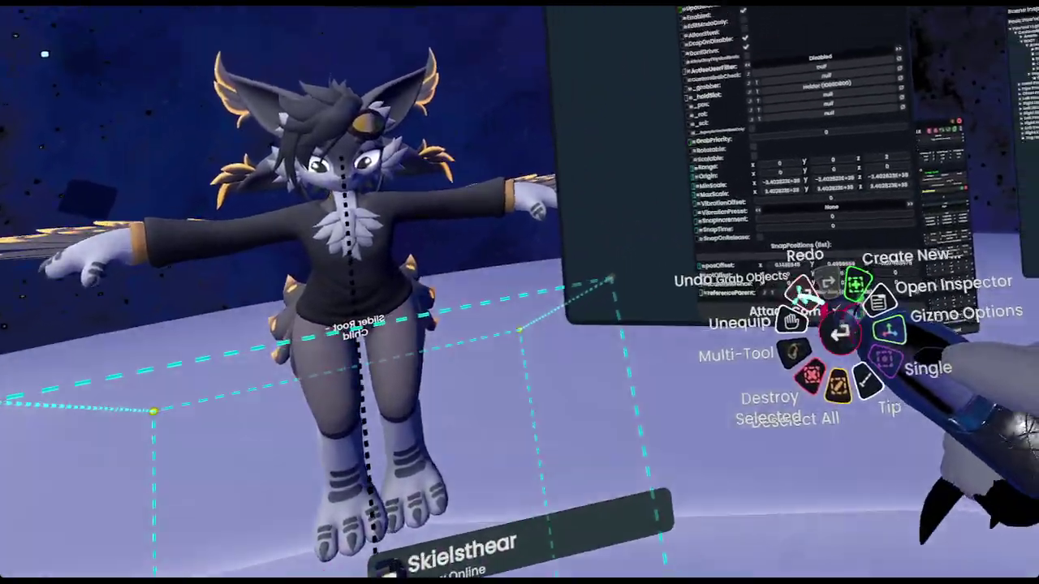
pyautogui.click(818, 328)
pyautogui.click(818, 331)
pyautogui.click(805, 315)
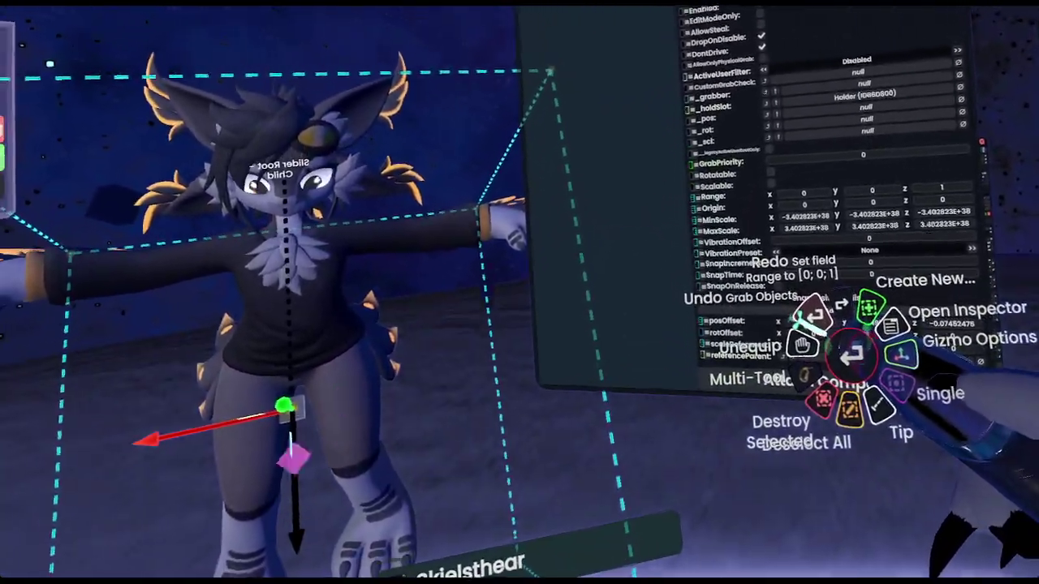
pyautogui.click(807, 314)
pyautogui.click(804, 312)
pyautogui.click(807, 325)
pyautogui.press('t')
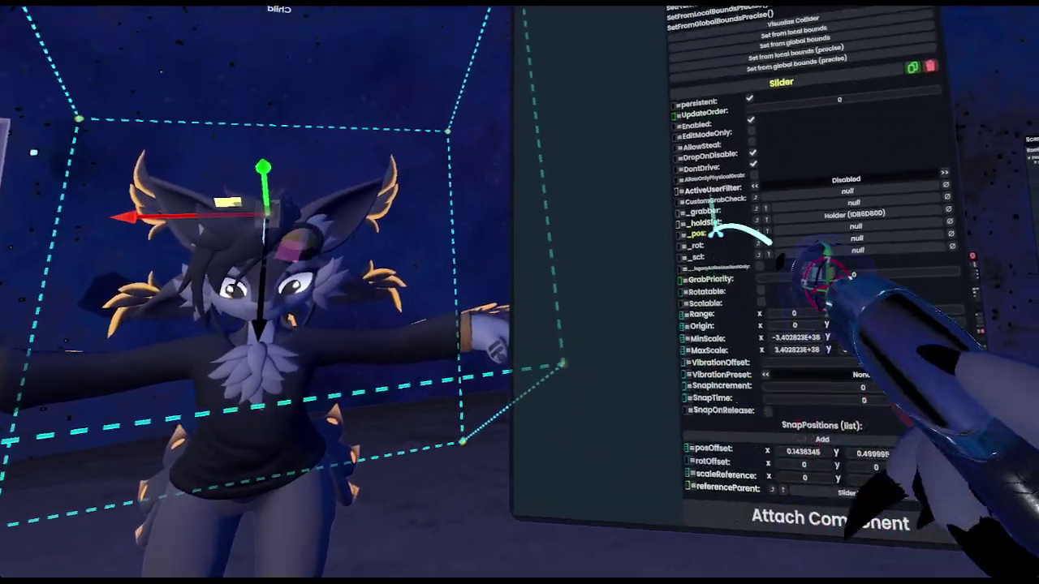
# Set the Z position of the Slider Root - Child slot to -0.06.
pyautogui.scroll(5, 714, 231)
pyautogui.press('t')
pyautogui.press('t')
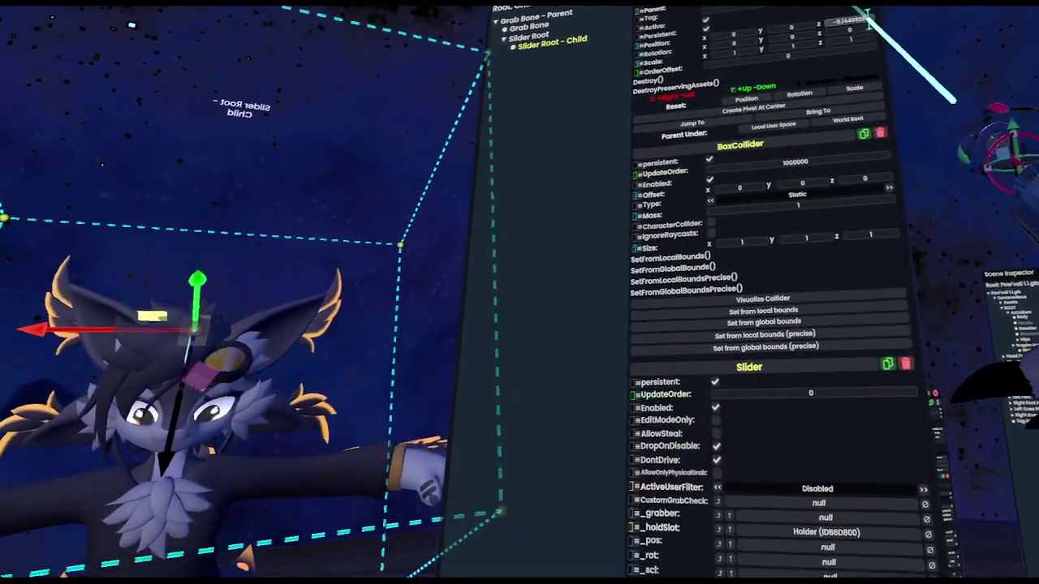
pyautogui.moveTo(868, 20); pyautogui.dragTo(695, 140)
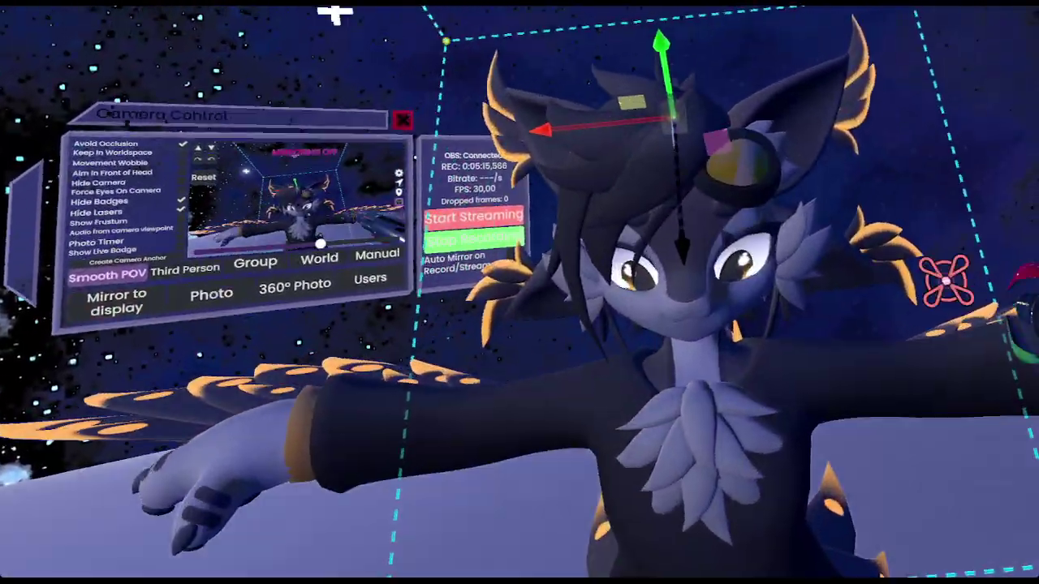
pyautogui.press('t')
pyautogui.click(936, 233)
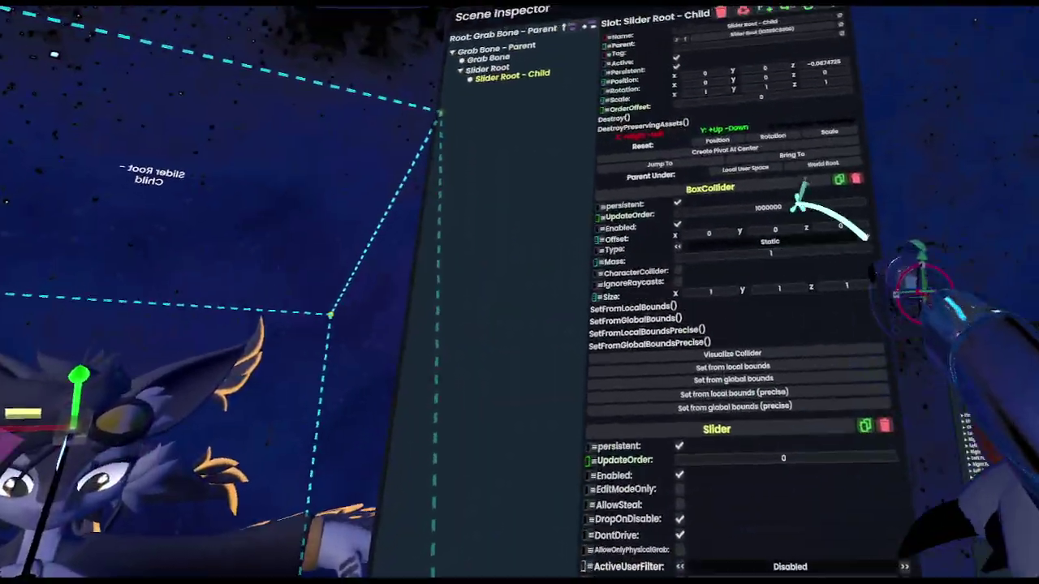
pyautogui.moveTo(838, 29); pyautogui.dragTo(731, 111)
pyautogui.click(927, 569)
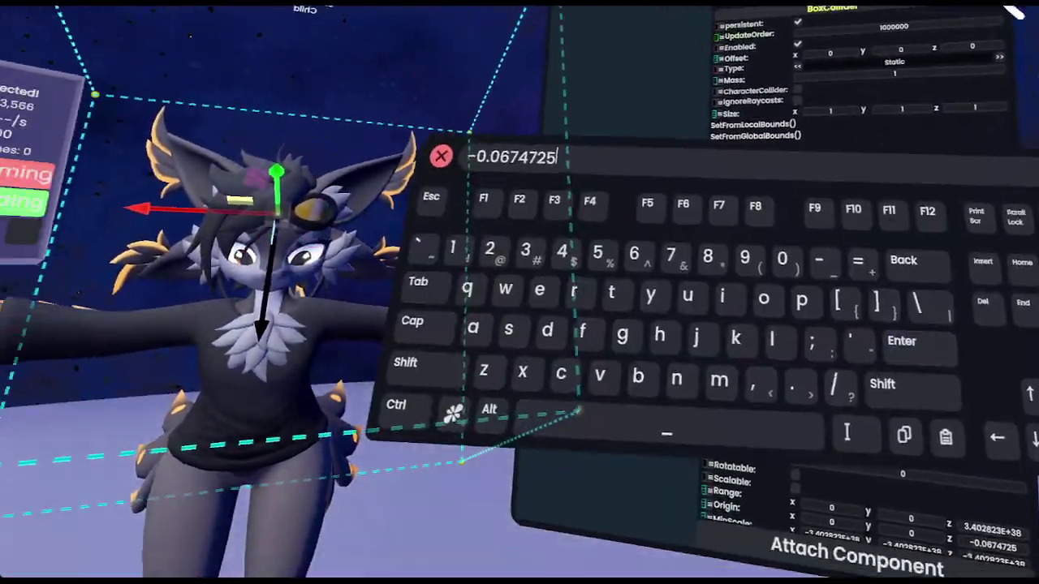
pyautogui.press('BackSpace')
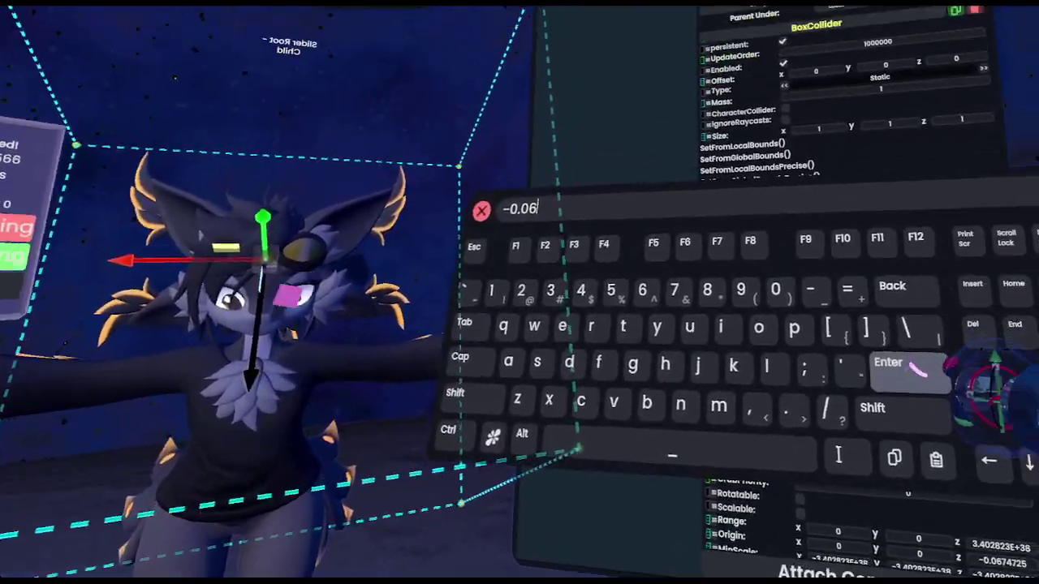
pyautogui.click(915, 369)
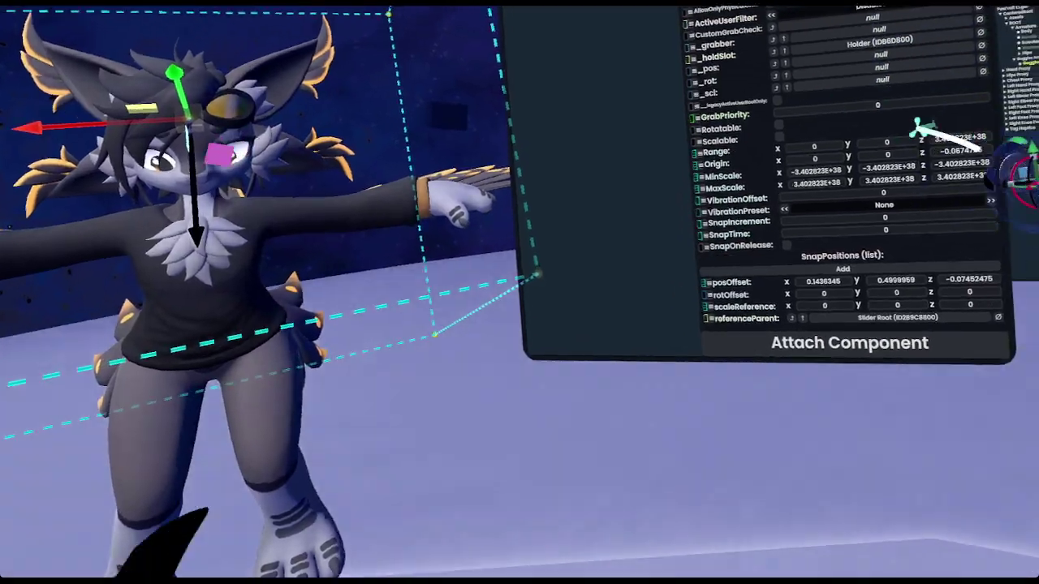
# Set the Z value of the Slider component's Range to 0.12.
pyautogui.click(958, 120)
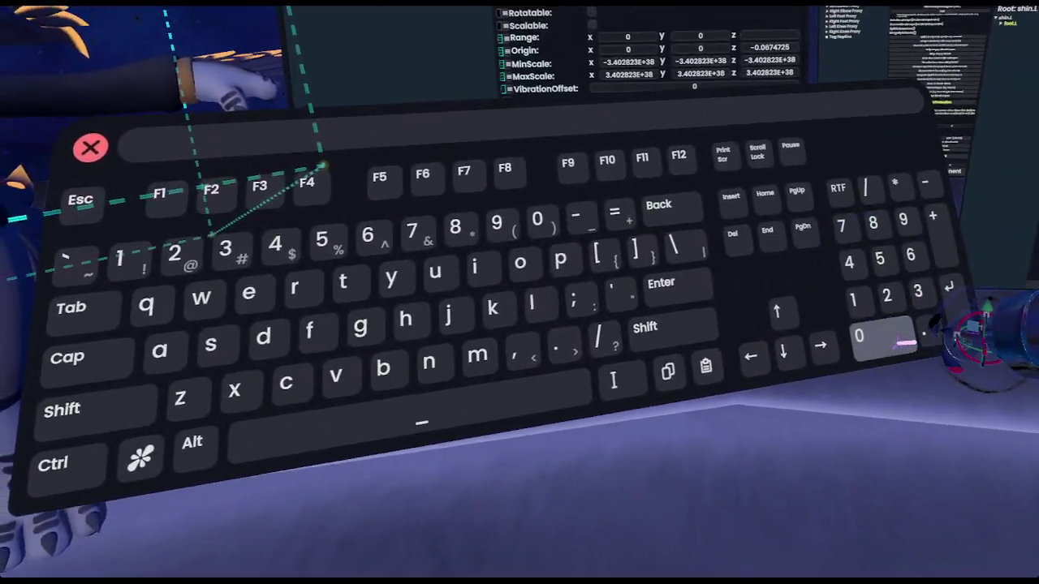
pyautogui.write('0.0')
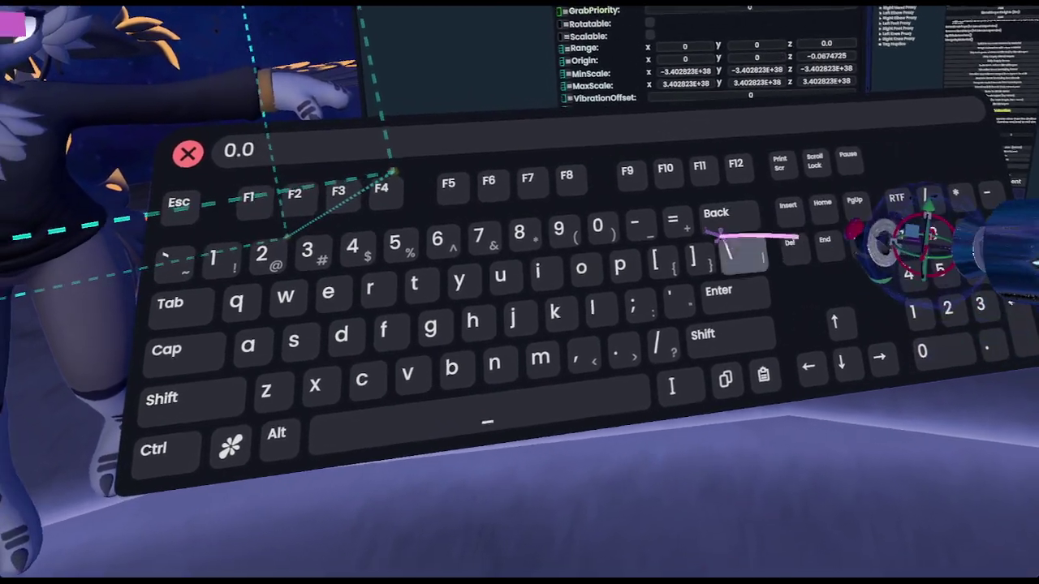
pyautogui.write('12')
pyautogui.press('Return')
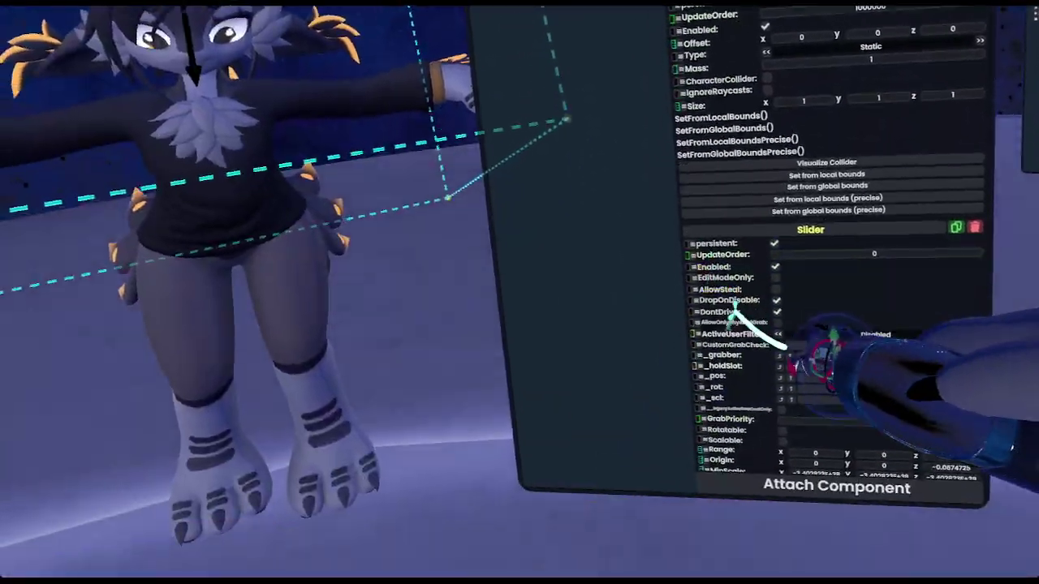
pyautogui.scroll(-10, 734, 310)
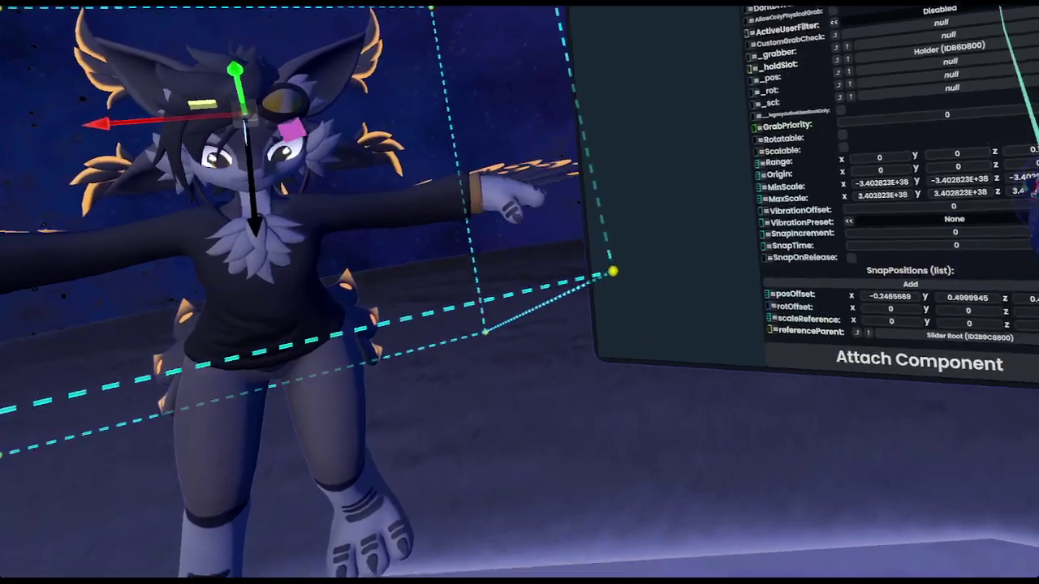
# Visualize the BoxCollider and shrink it with its own gizmo around the goggles to about 0.18 × 0.04 × 0.16.
pyautogui.scroll(10, 933, 182)
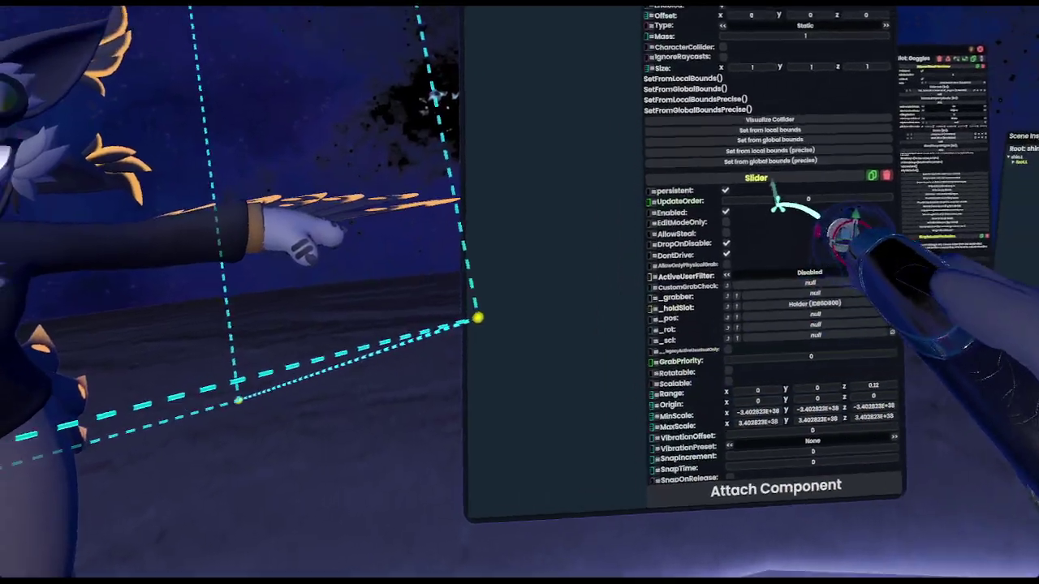
pyautogui.click(817, 94)
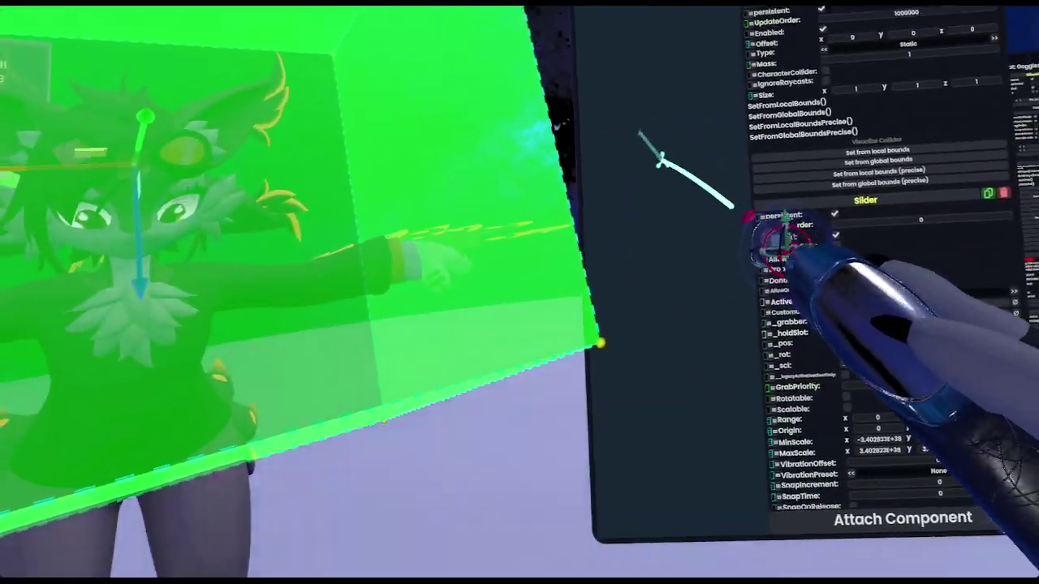
pyautogui.rightClick(755, 151)
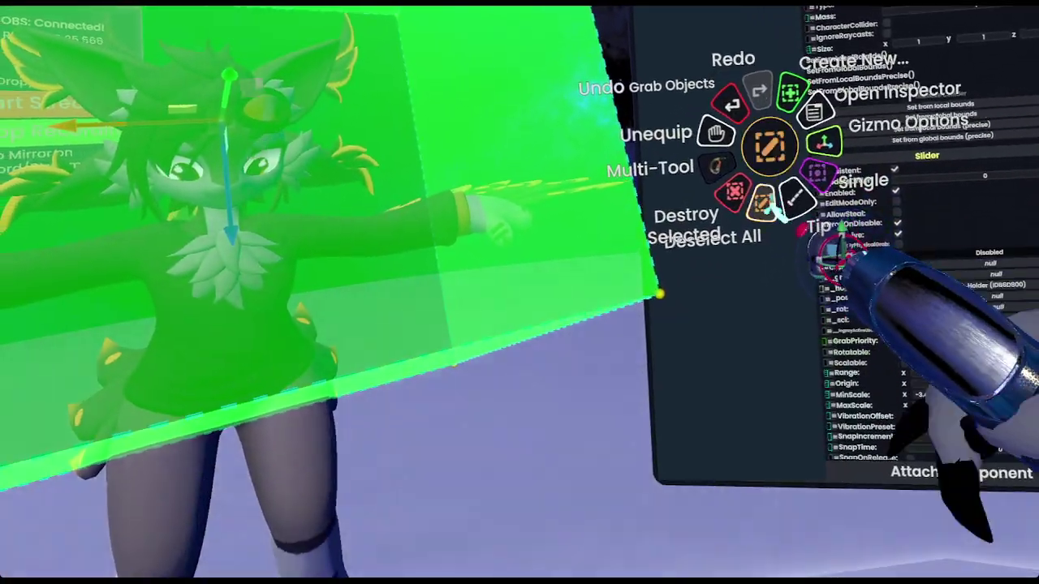
pyautogui.click(766, 206)
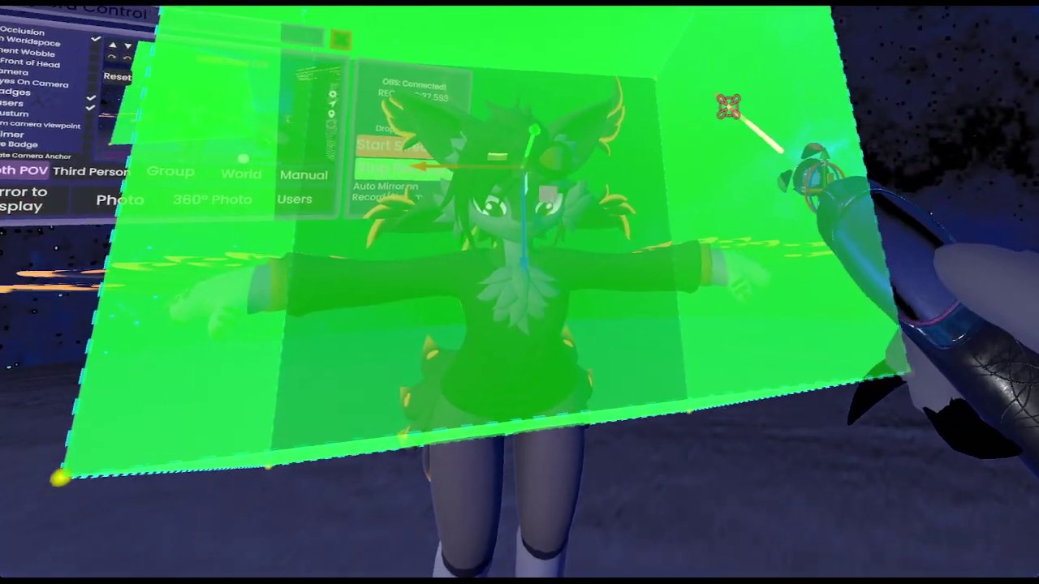
pyautogui.rightClick(745, 172)
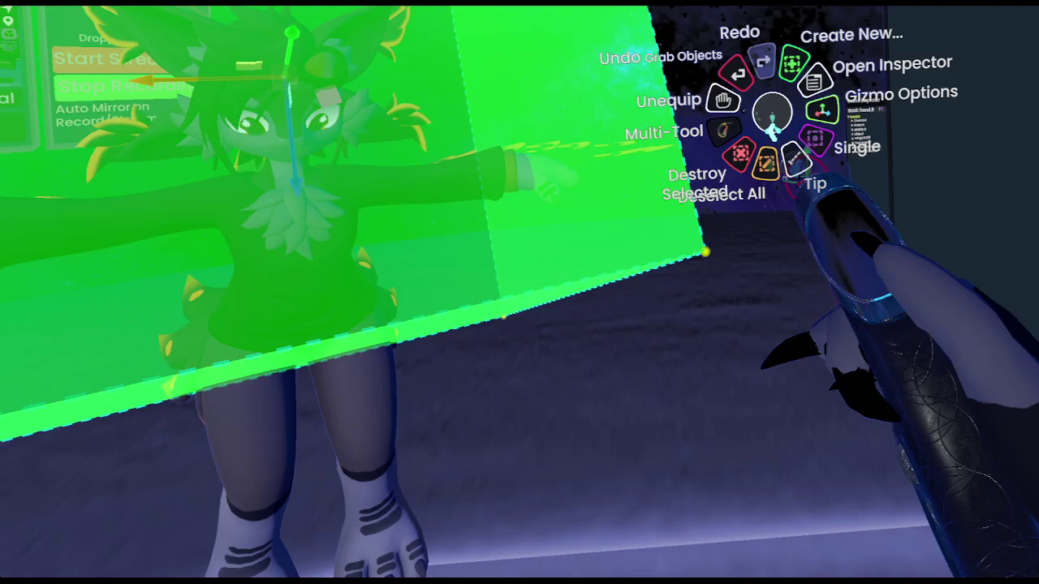
pyautogui.click(819, 108)
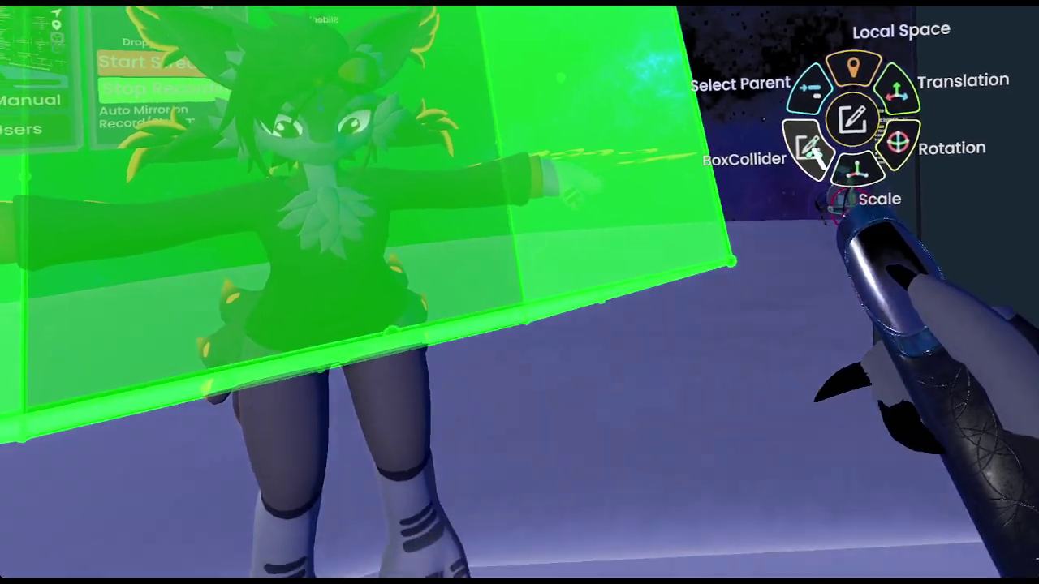
pyautogui.click(766, 279)
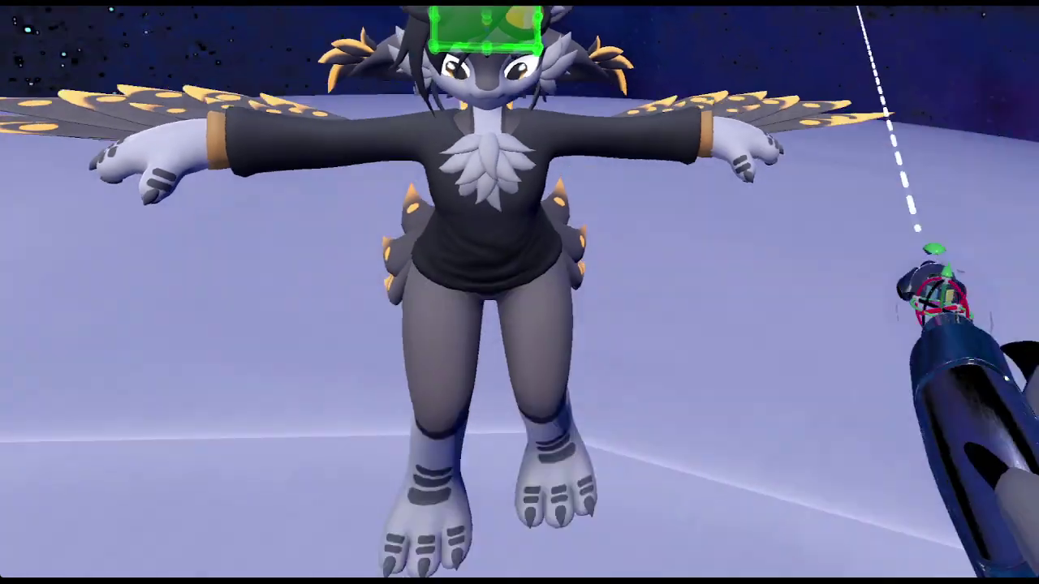
# Deselect the BoxCollider's resize gizmo.
pyautogui.rightClick(757, 225)
pyautogui.click(816, 292)
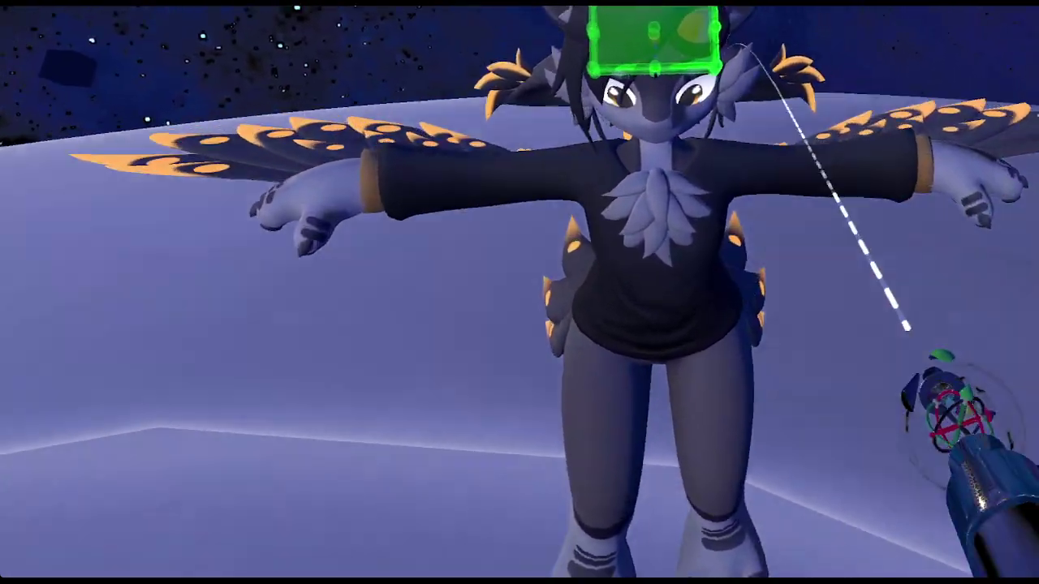
pyautogui.rightClick(835, 262)
pyautogui.click(826, 326)
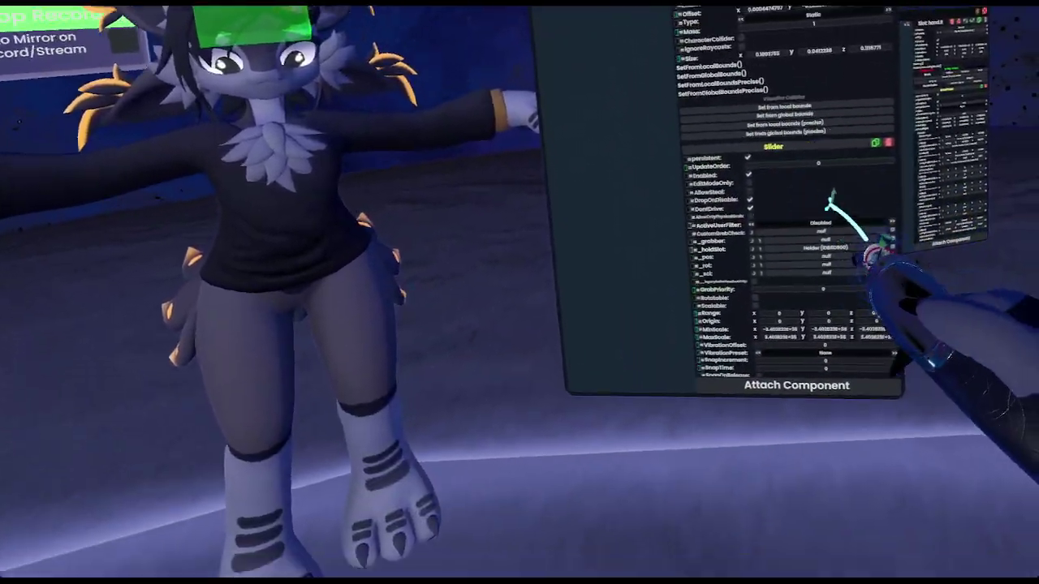
# Equip the ProtoFlux Tool and create a Source node from the Position field of Slider Root - Child, placed beside the avatar.
pyautogui.moveTo(831, 202); pyautogui.dragTo(839, 100)
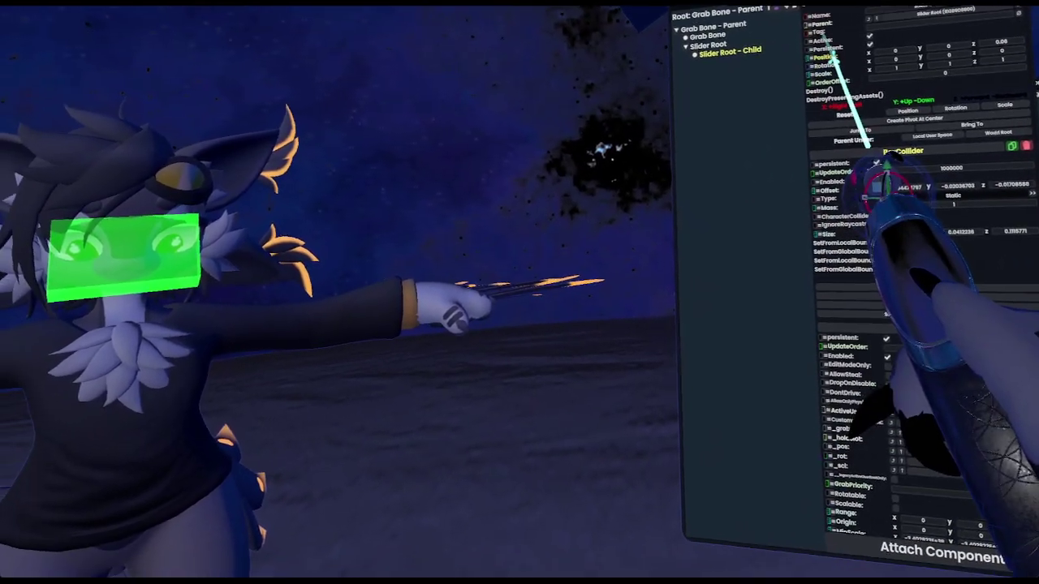
pyautogui.click(766, 150)
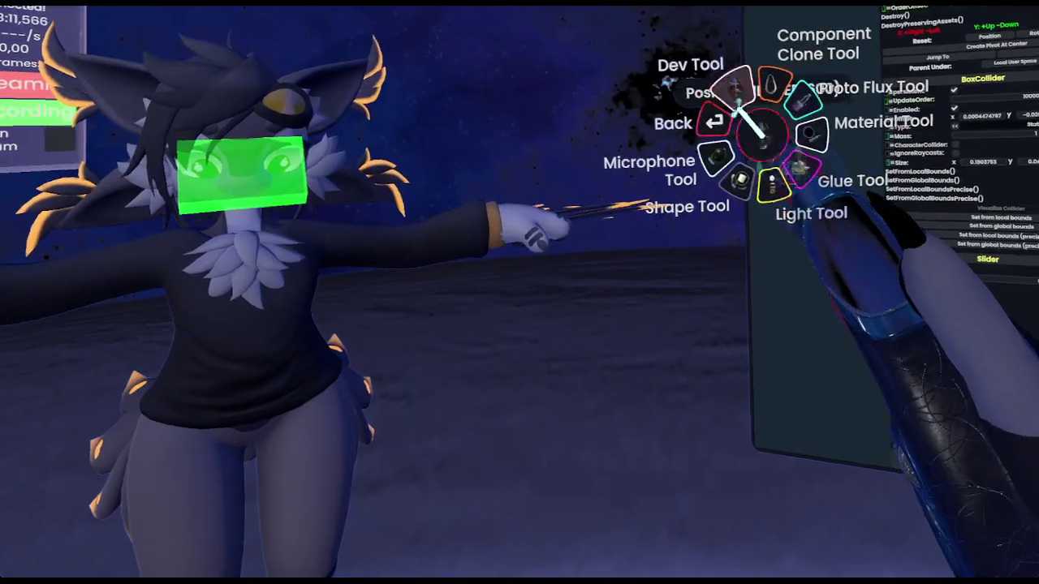
pyautogui.click(817, 99)
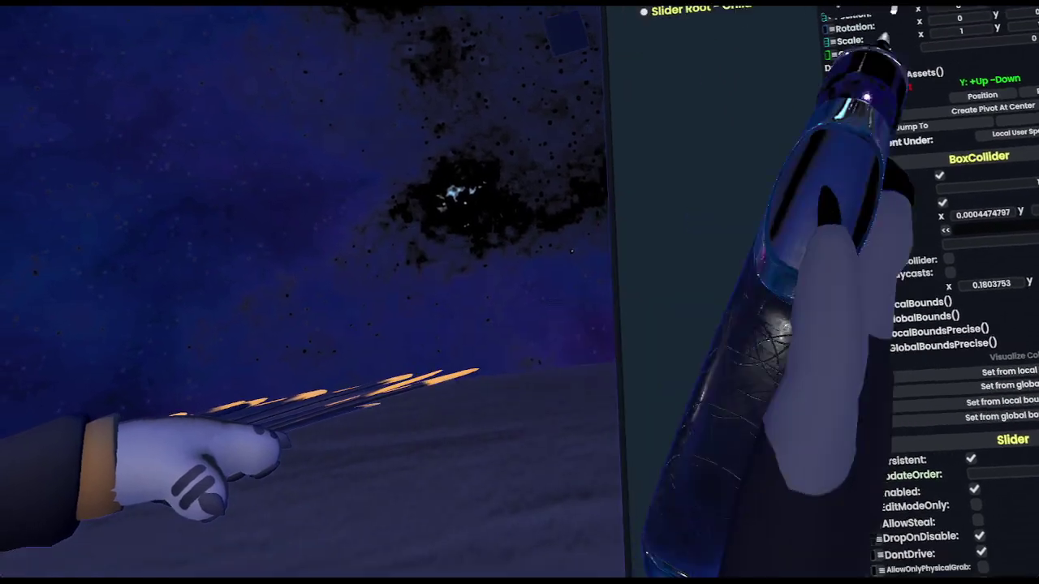
pyautogui.click(894, 10)
pyautogui.rightClick(712, 141)
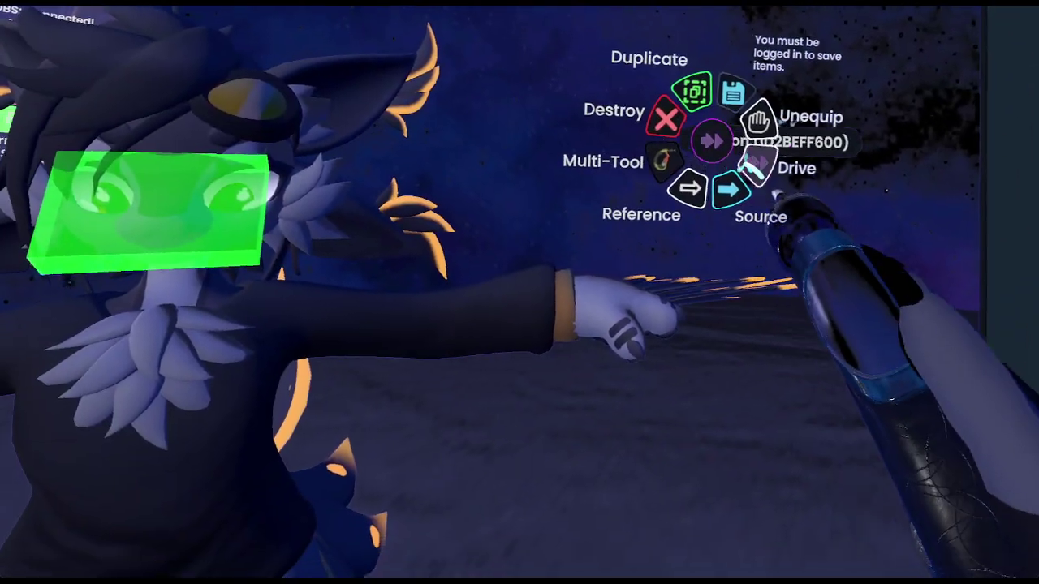
pyautogui.click(764, 128)
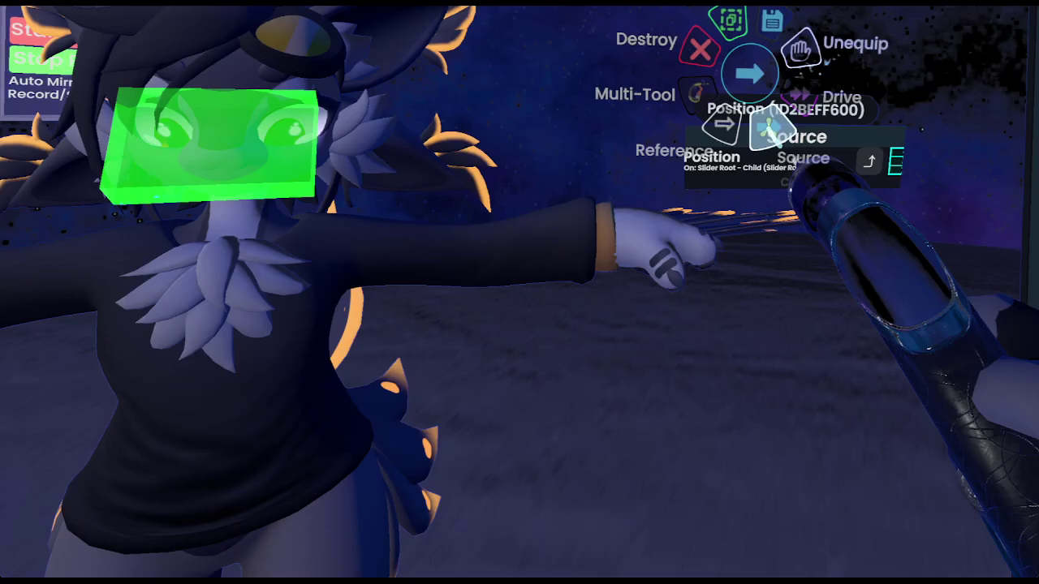
pyautogui.moveTo(802, 126); pyautogui.dragTo(583, 138)
# Create a ValueMul<float> node and place it beside the Position source node.
pyautogui.rightClick(718, 150)
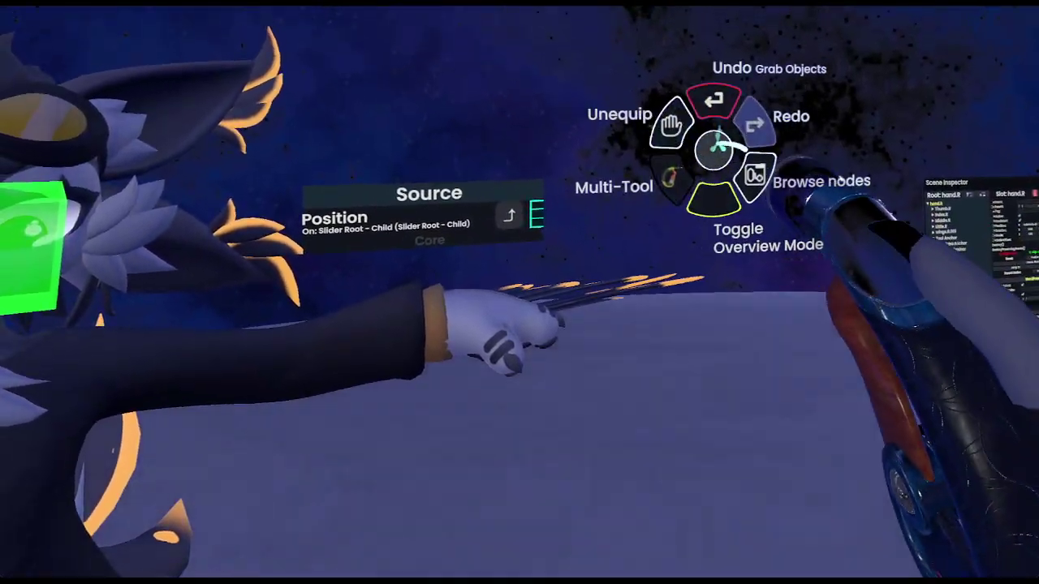
pyautogui.click(766, 152)
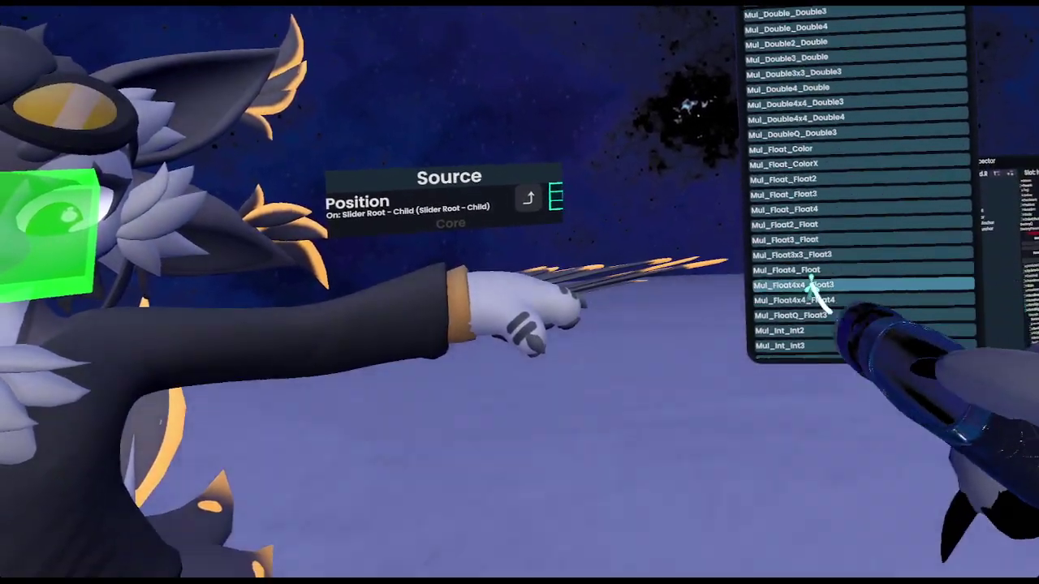
pyautogui.scroll(-8, 818, 294)
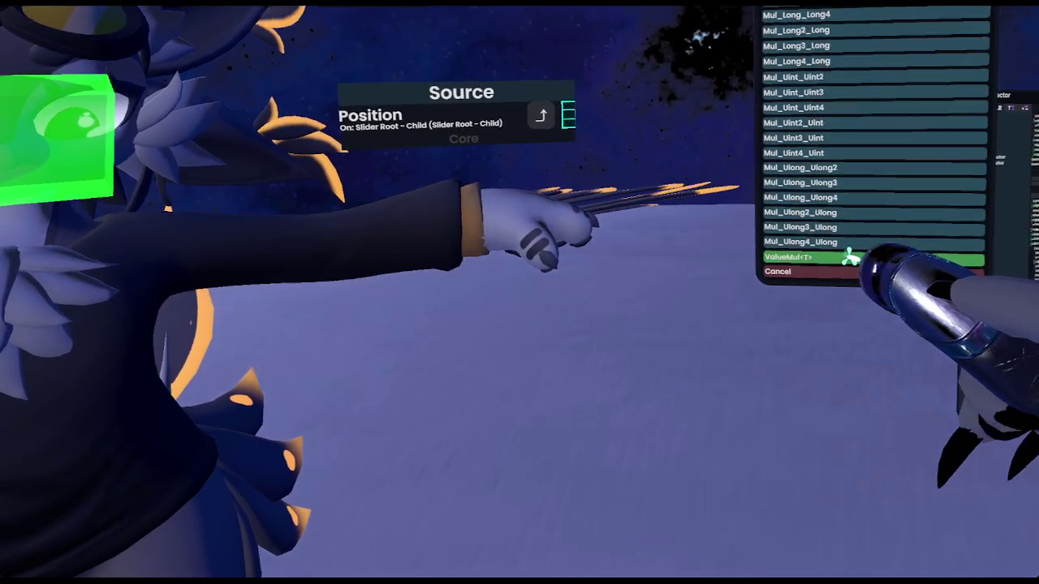
pyautogui.click(811, 267)
pyautogui.scroll(1, 841, 183)
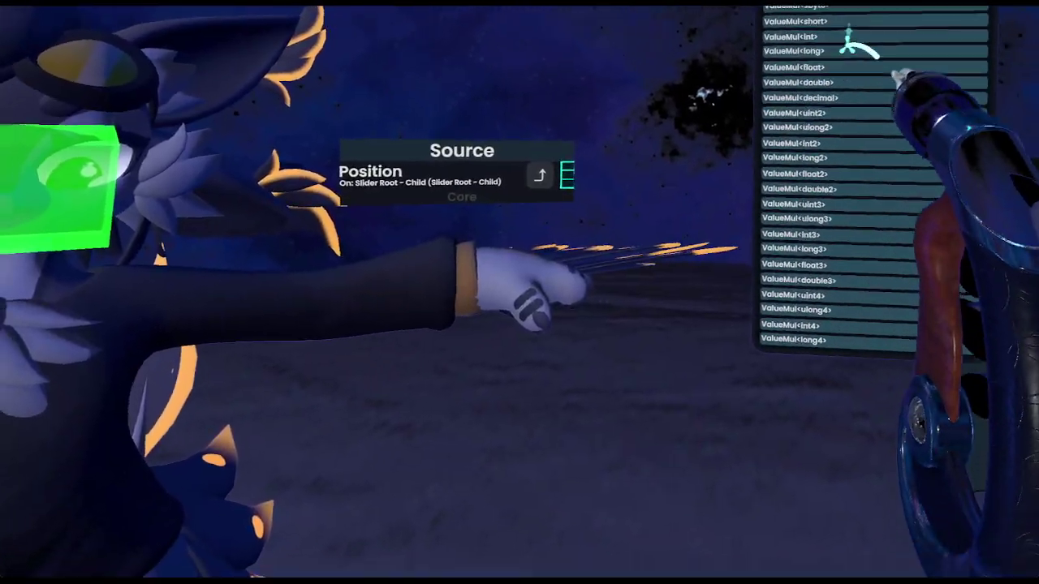
pyautogui.moveTo(854, 45); pyautogui.dragTo(865, 121)
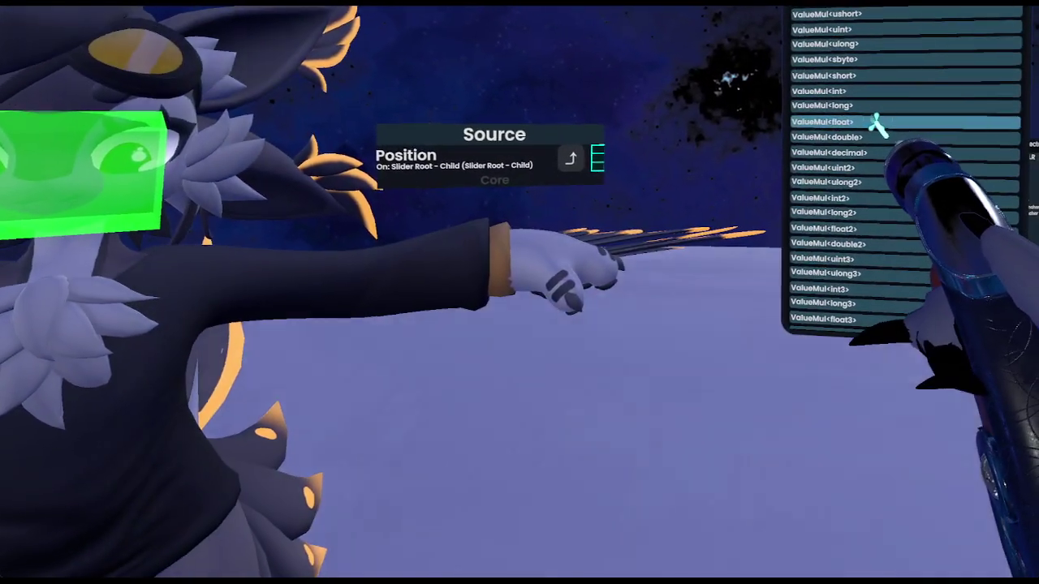
pyautogui.click(887, 123)
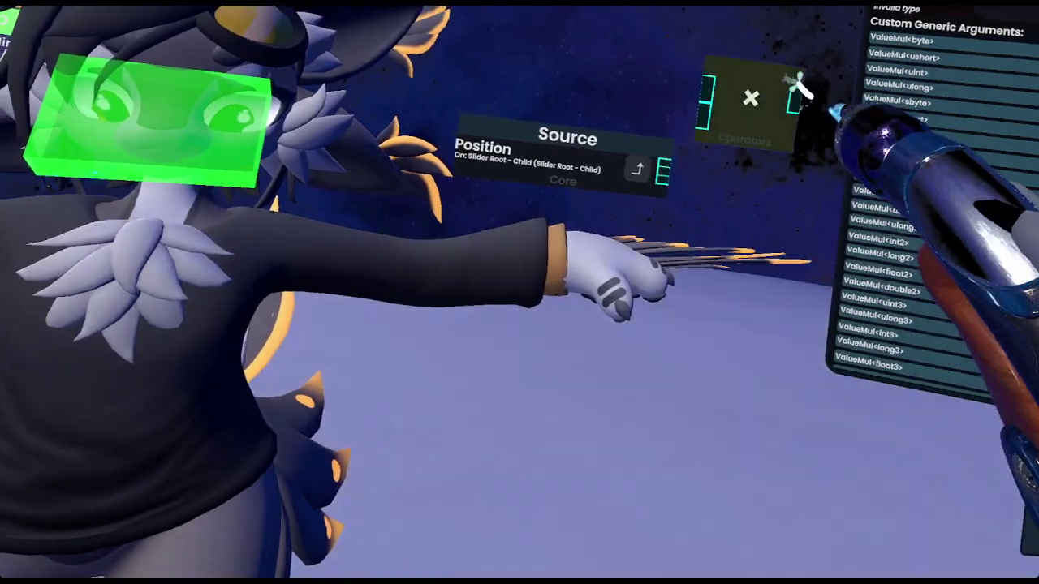
pyautogui.moveTo(798, 84); pyautogui.dragTo(816, 56)
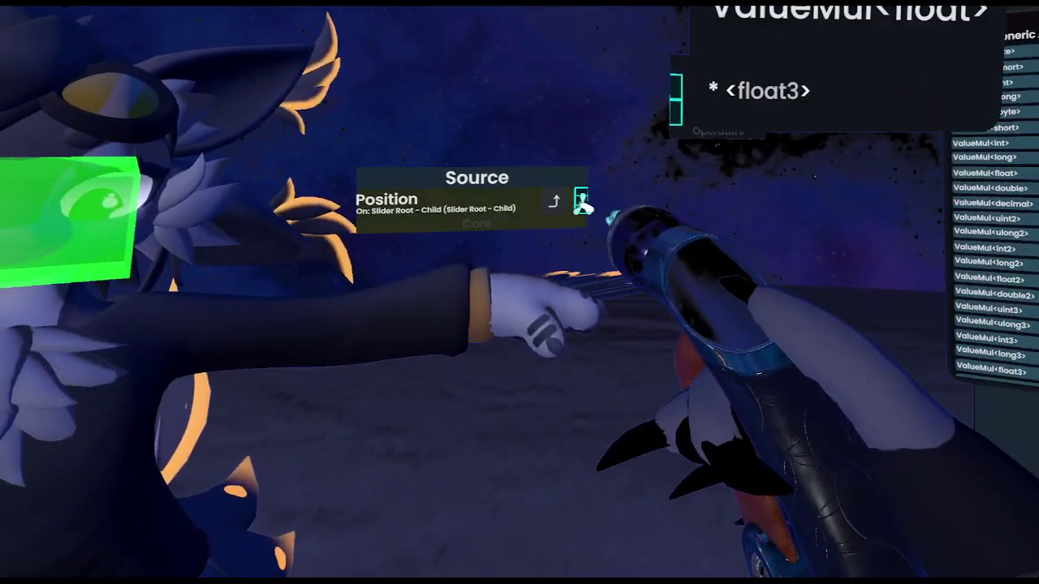
# Feed the Position source and a new float input into the multiply node, and attach a display to its output.
pyautogui.moveTo(582, 203); pyautogui.dragTo(677, 81)
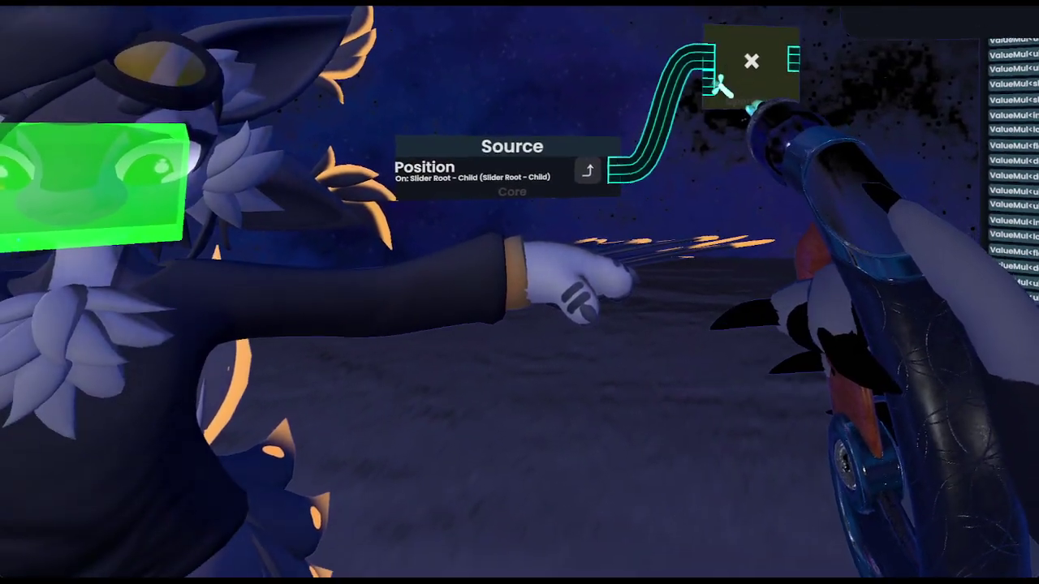
pyautogui.click(766, 71)
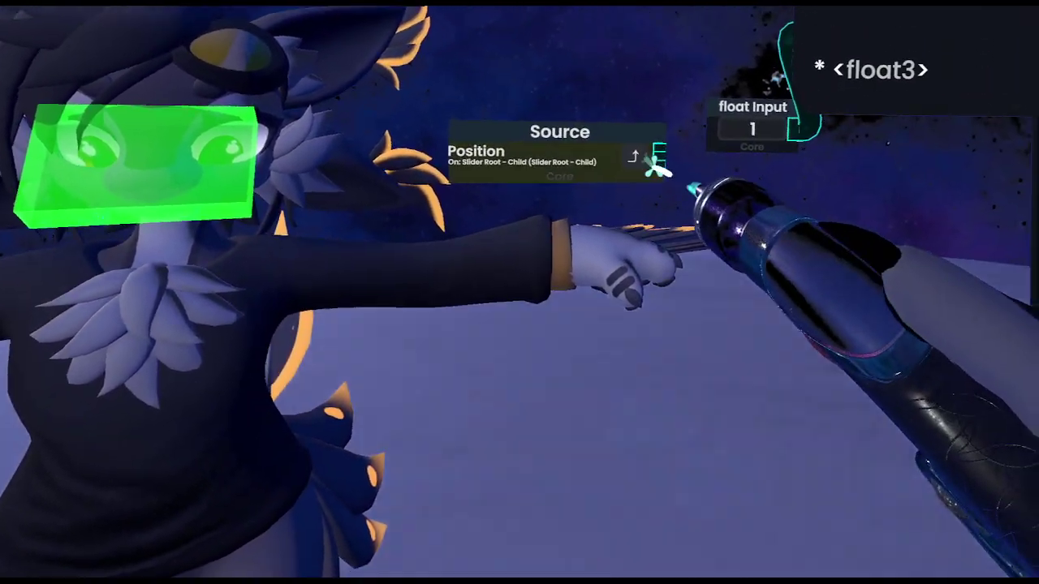
pyautogui.click(784, 53)
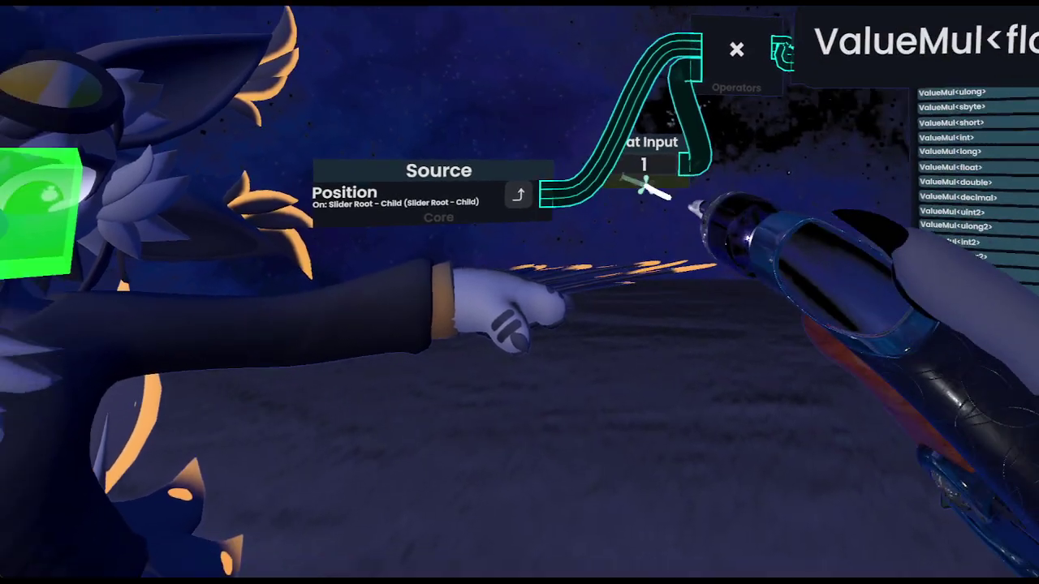
# Set the multiply node's float input to 100.
pyautogui.click(667, 154)
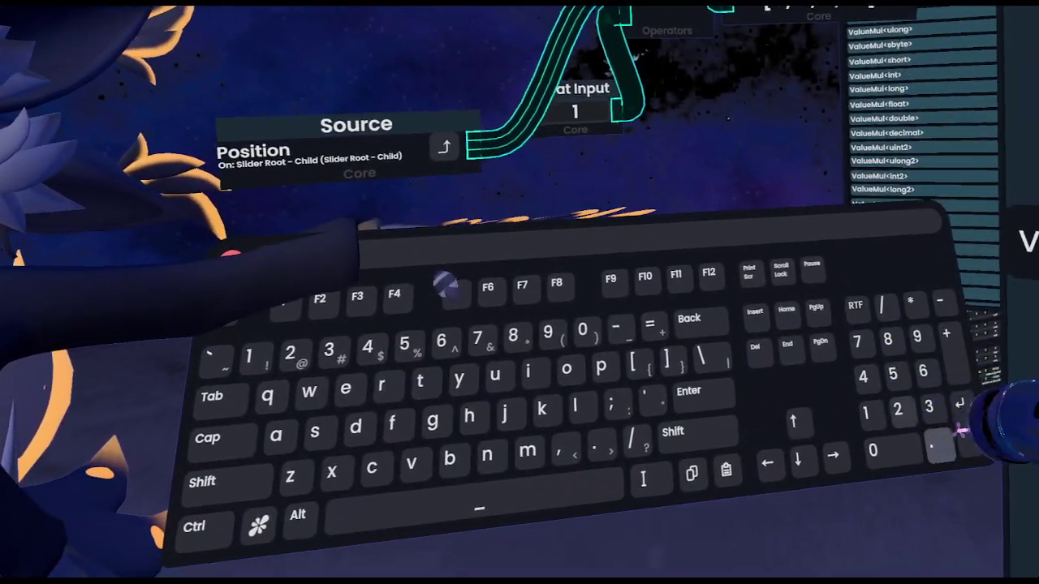
pyautogui.click(923, 485)
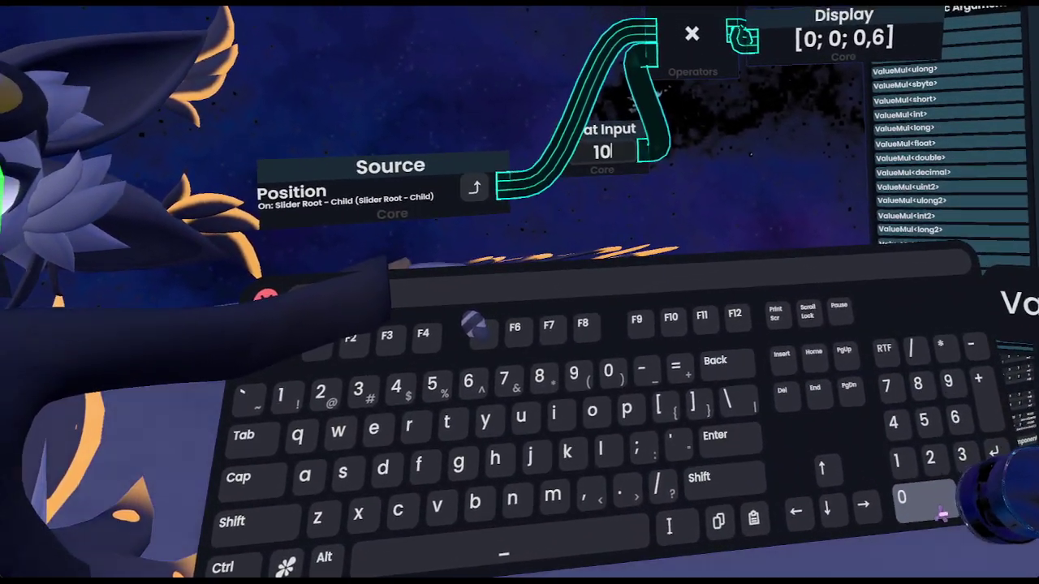
pyautogui.click(923, 485)
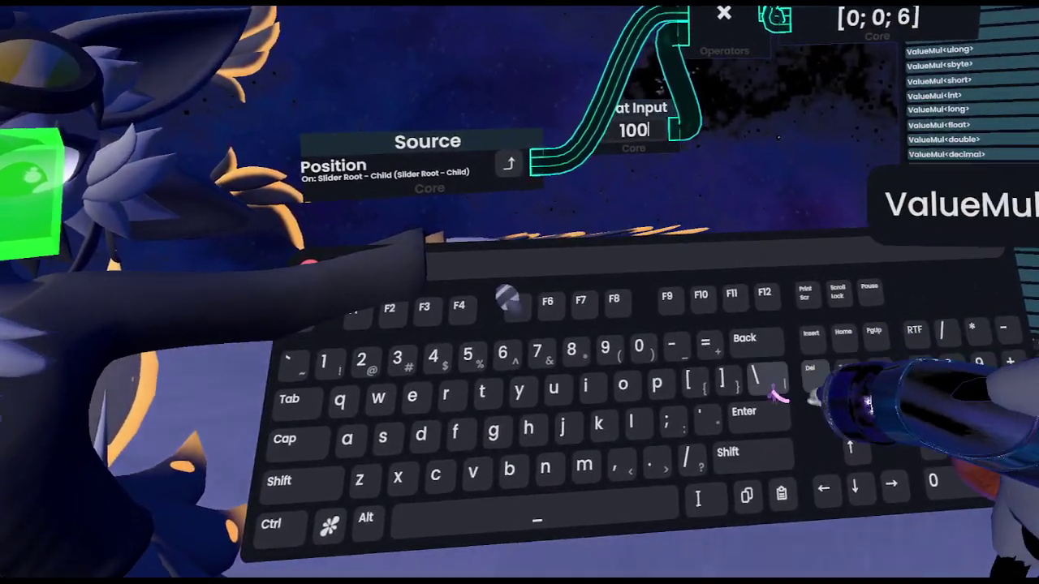
pyautogui.click(781, 421)
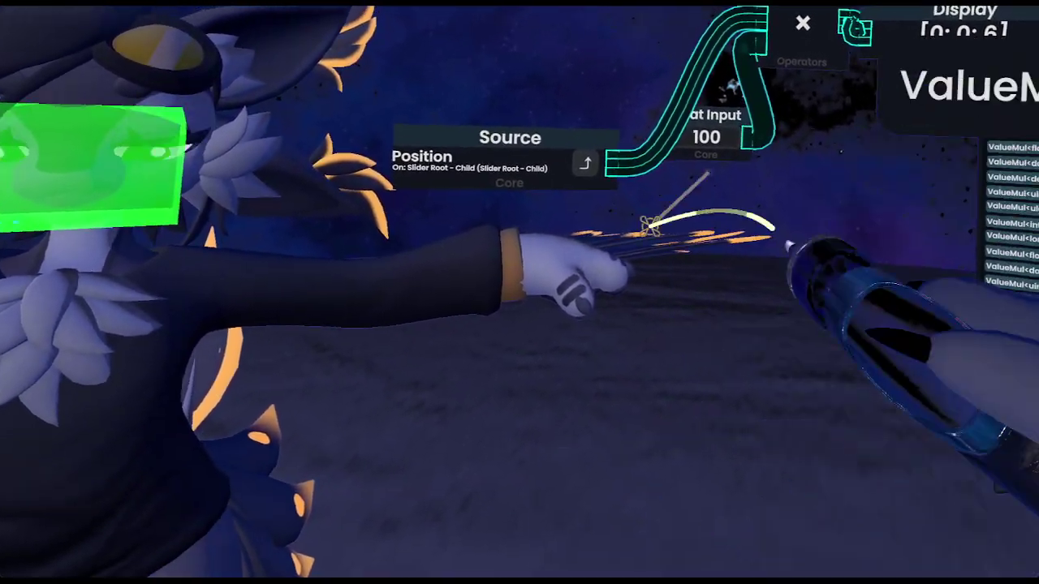
# Destroy the multiply node together with its display and float input, keeping only the Position source.
pyautogui.moveTo(798, 34); pyautogui.dragTo(885, 95)
pyautogui.rightClick(892, 92)
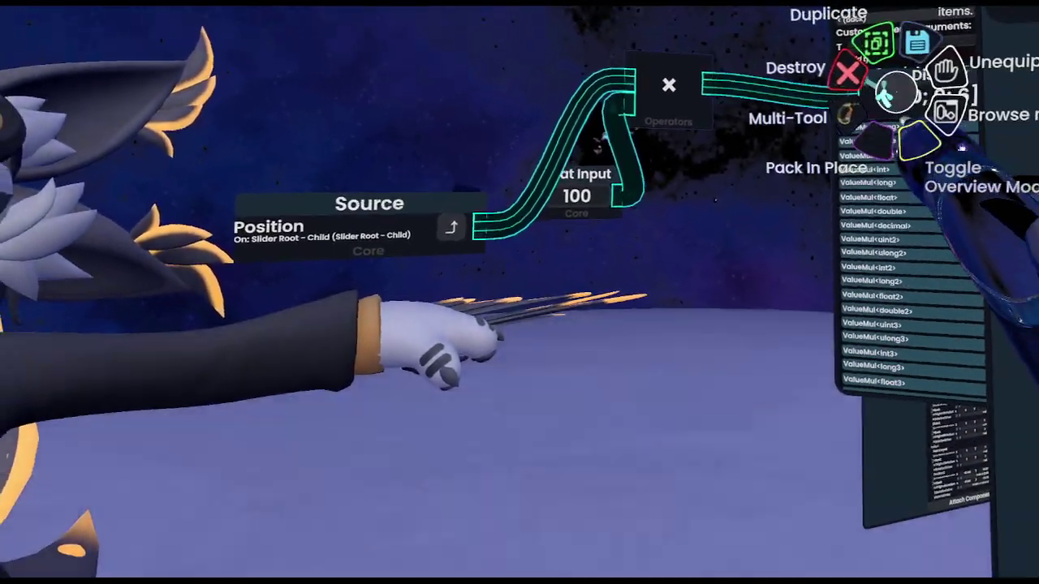
pyautogui.click(848, 73)
pyautogui.click(756, 91)
pyautogui.rightClick(682, 139)
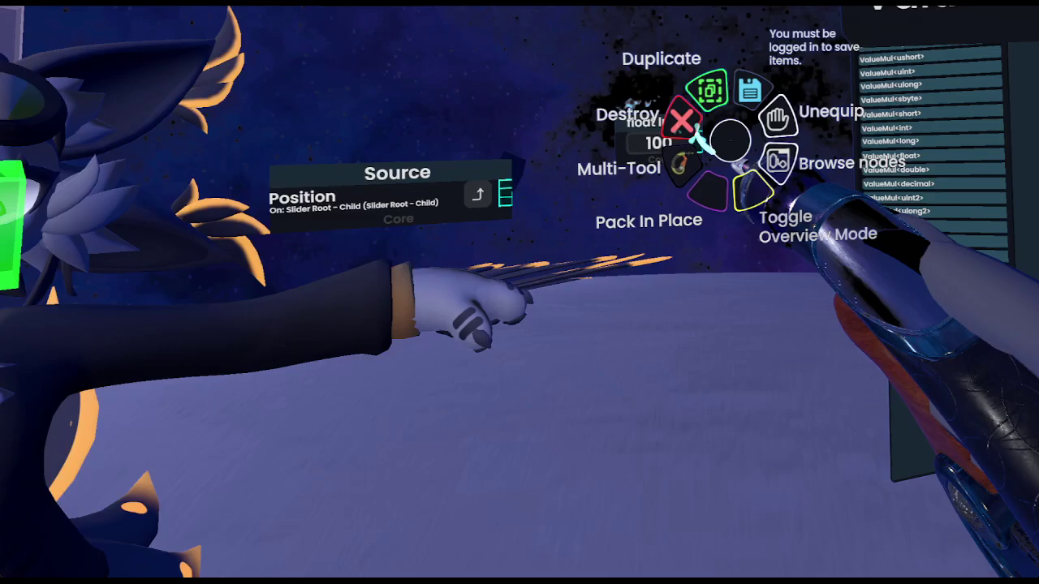
pyautogui.click(686, 121)
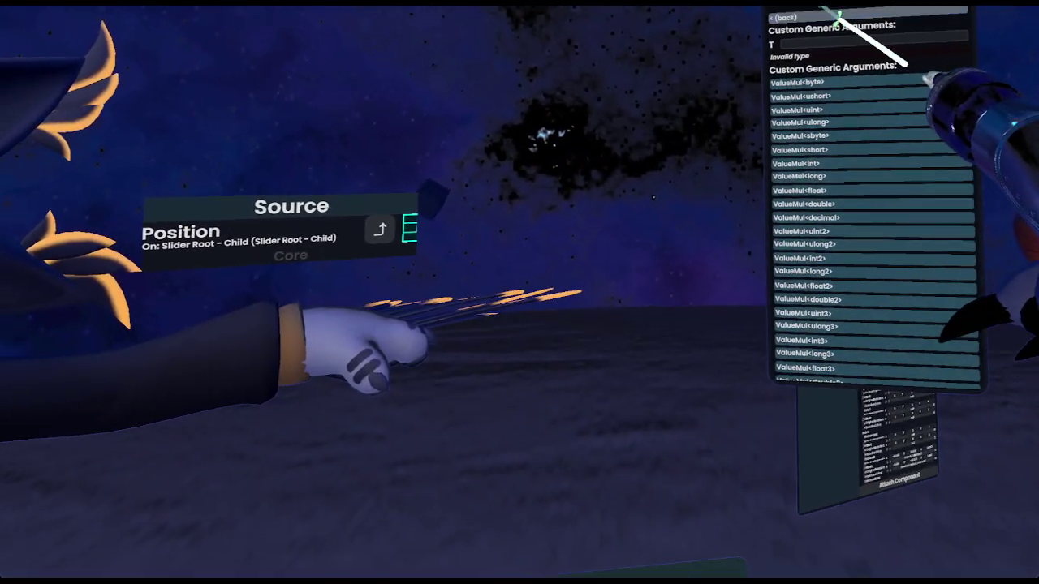
# Create a Remap_Float node from the Math category and place it beside the Position source.
pyautogui.click(836, 14)
pyautogui.click(846, 9)
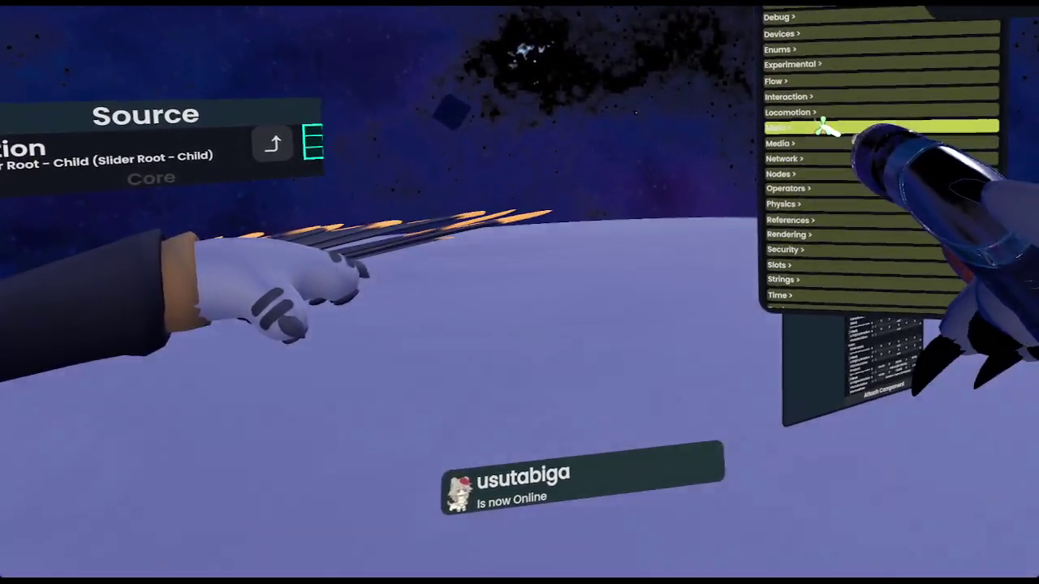
pyautogui.click(811, 179)
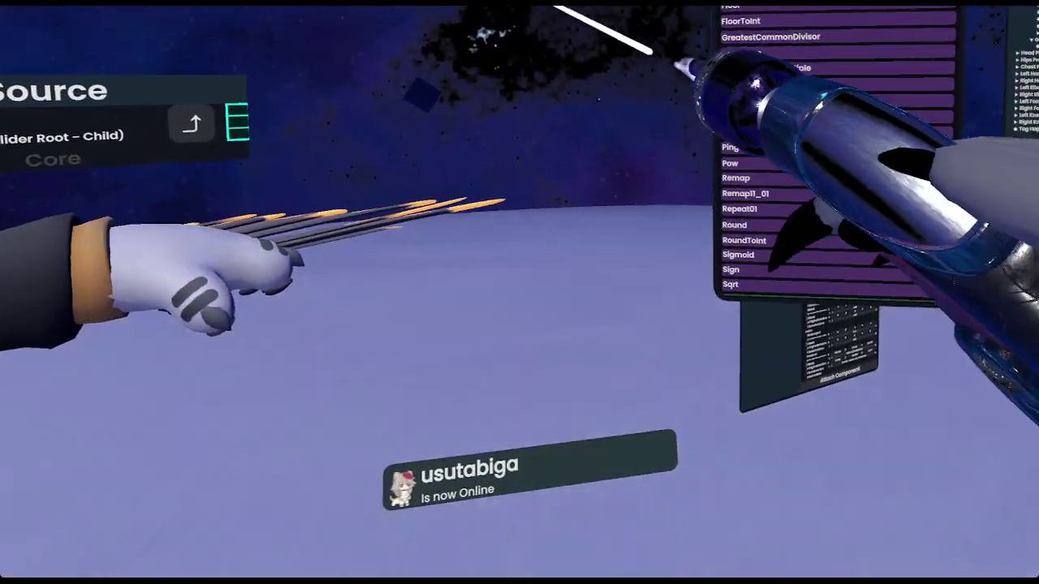
pyautogui.scroll(-5, 828, 146)
pyautogui.click(799, 130)
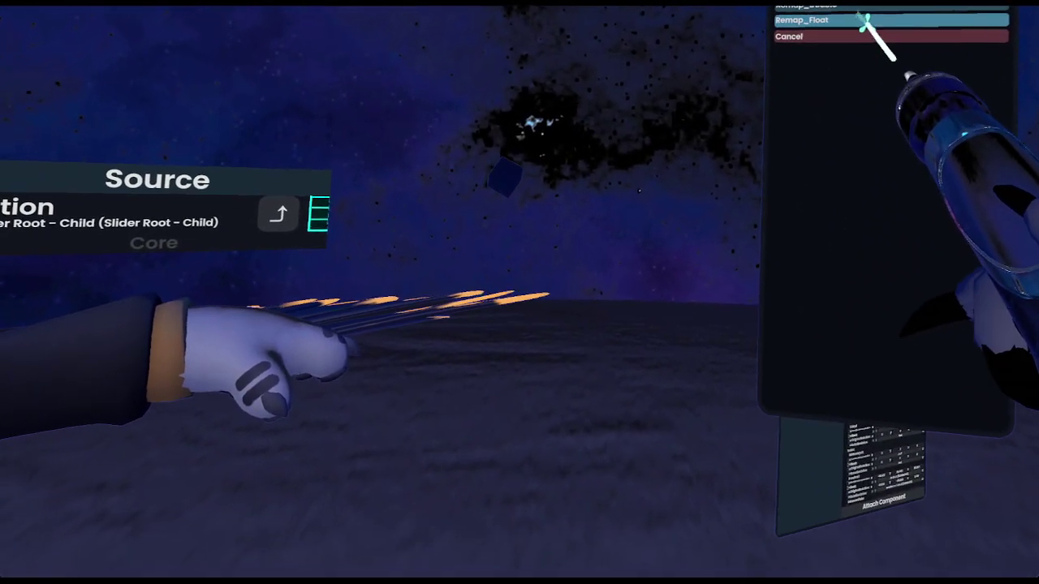
pyautogui.click(867, 20)
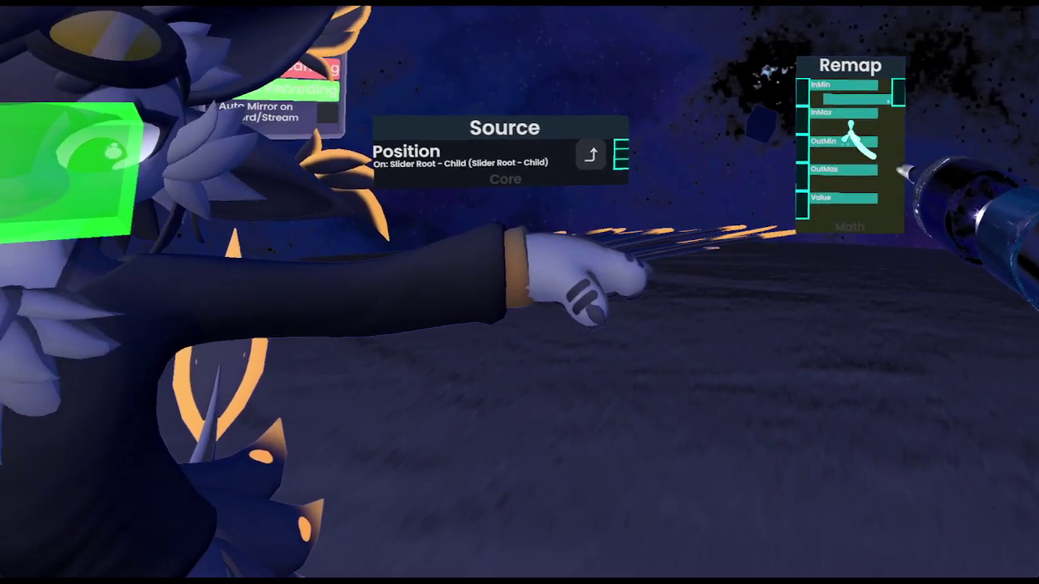
# Create an Unpack_Float3 node for splitting the source's position vector into its separate axis values.
pyautogui.moveTo(621, 154); pyautogui.dragTo(781, 183)
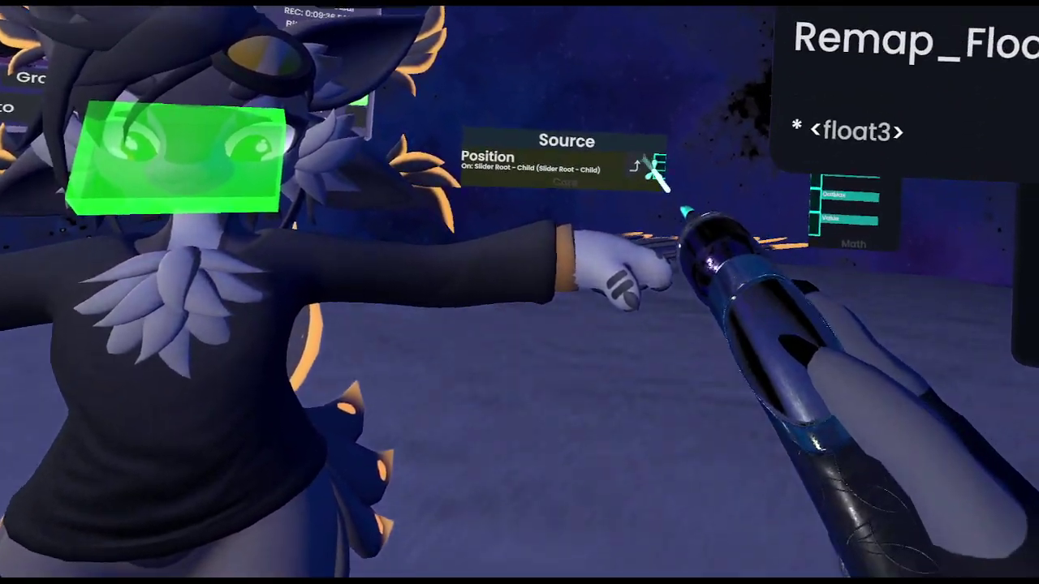
pyautogui.click(799, 179)
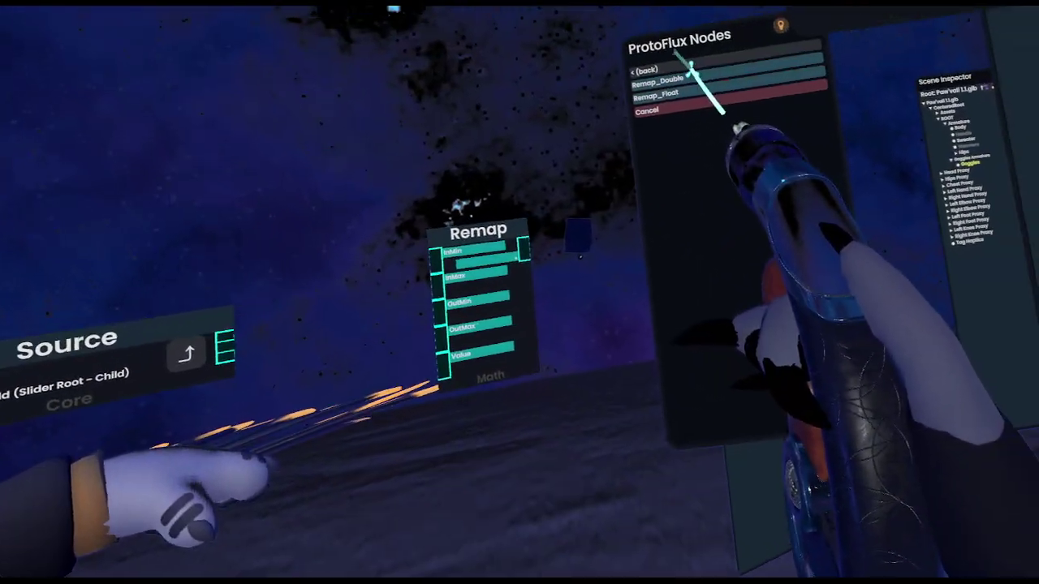
pyautogui.click(780, 43)
pyautogui.click(764, 22)
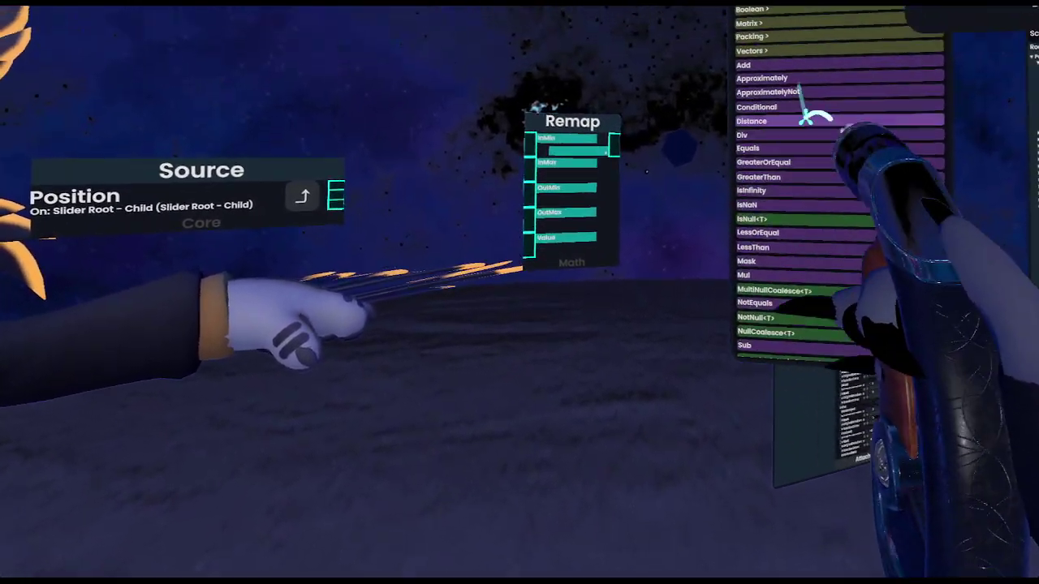
pyautogui.click(806, 44)
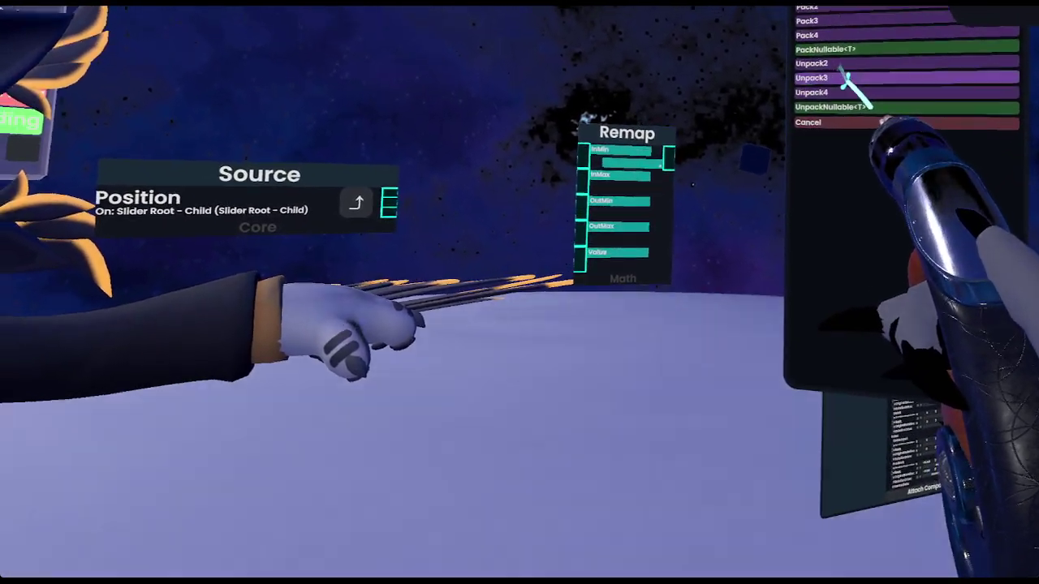
pyautogui.click(844, 77)
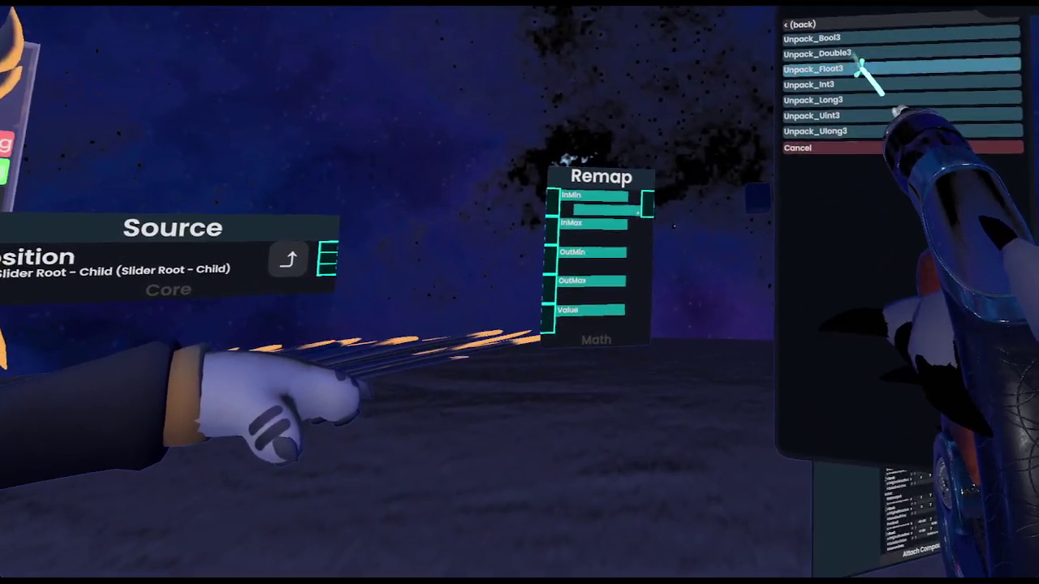
pyautogui.click(807, 57)
# Wire the Position source into the Unpack xyz node, and its Z output to a display and Remap's Value.
pyautogui.moveTo(725, 86); pyautogui.dragTo(760, 94)
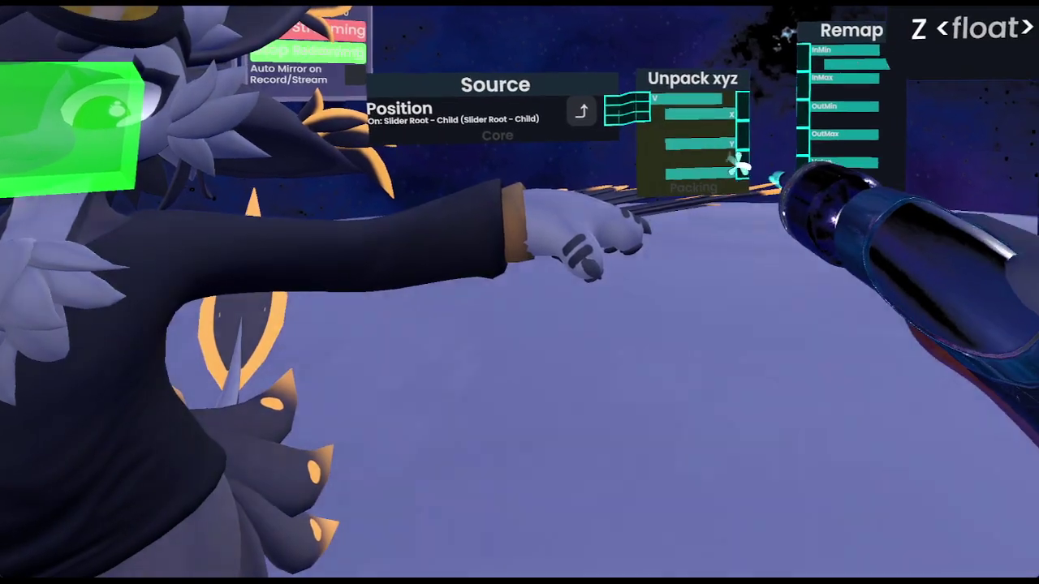
pyautogui.moveTo(742, 164); pyautogui.dragTo(811, 25)
pyautogui.moveTo(684, 210); pyautogui.dragTo(785, 199)
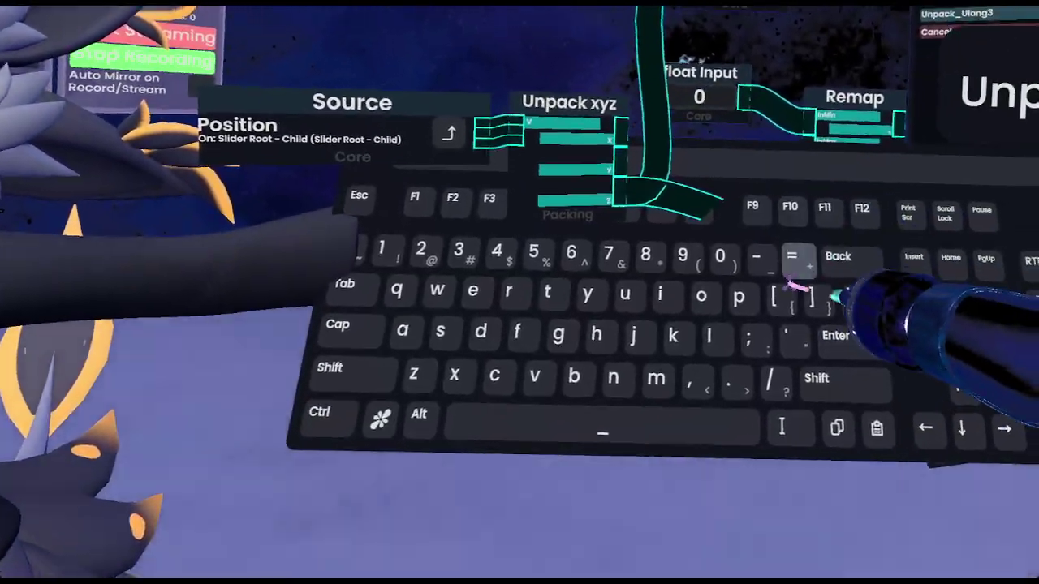
# Give Remap's InMin a float input of -0.06 and its InMax a float input of 0.06.
pyautogui.click(864, 282)
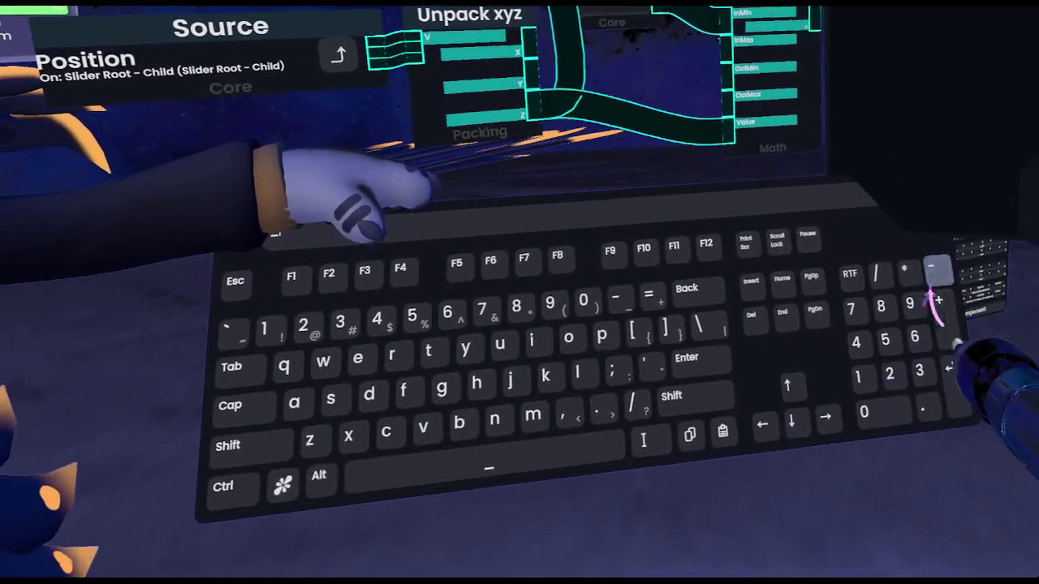
pyautogui.click(937, 272)
pyautogui.write('0.06')
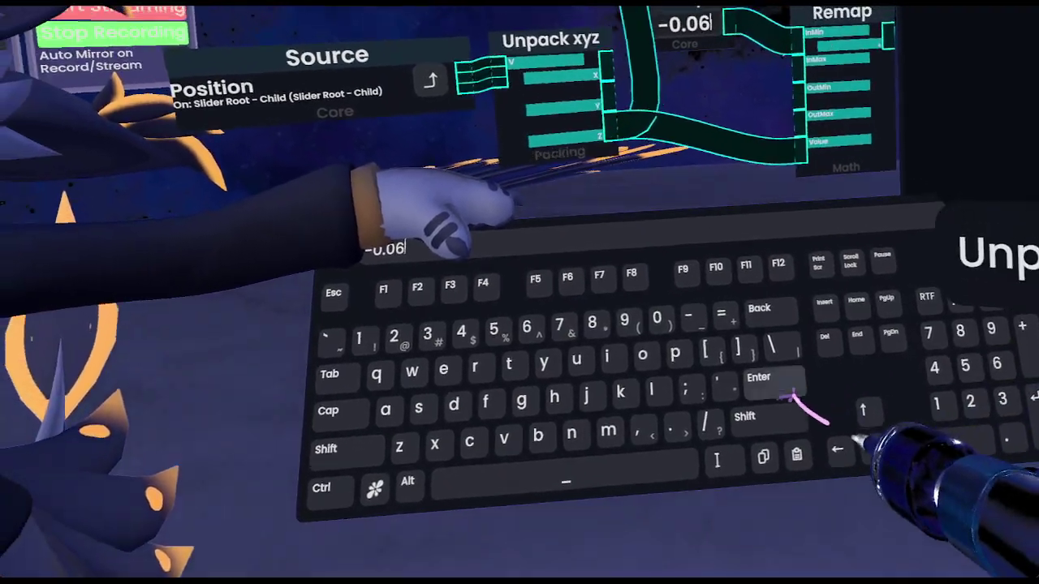
pyautogui.click(787, 391)
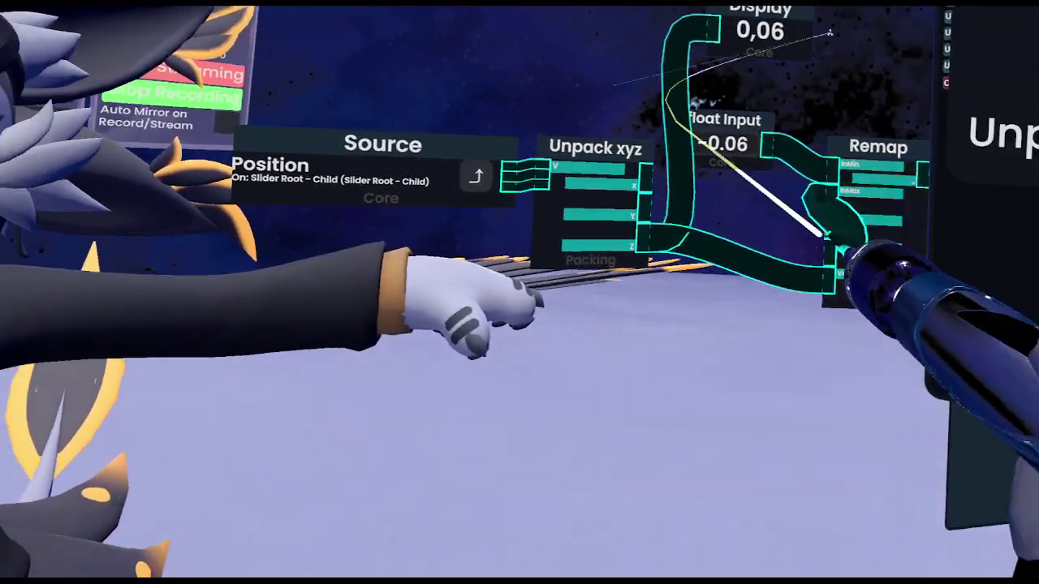
pyautogui.moveTo(830, 32); pyautogui.dragTo(735, 162)
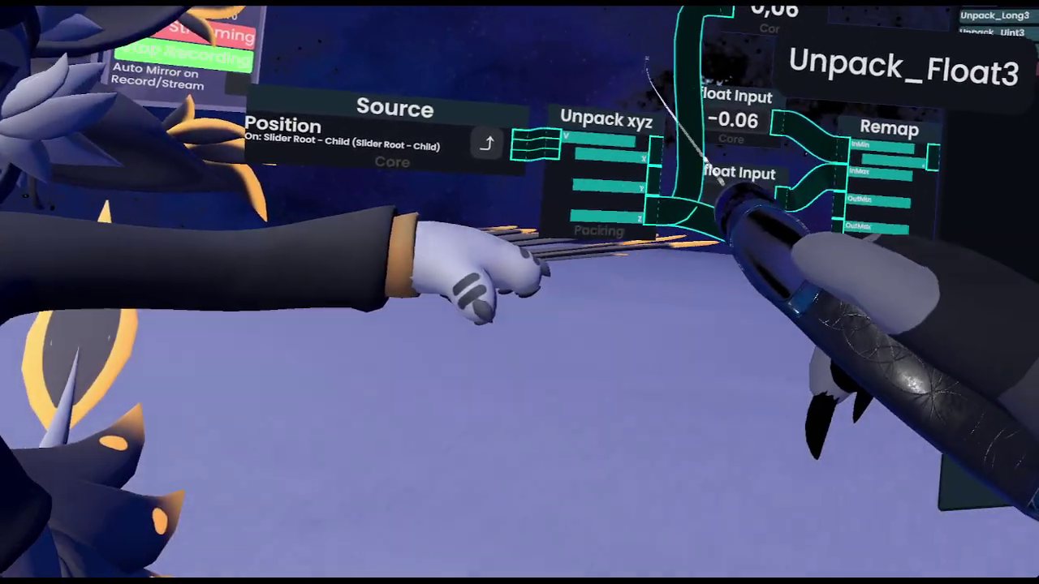
pyautogui.click(735, 190)
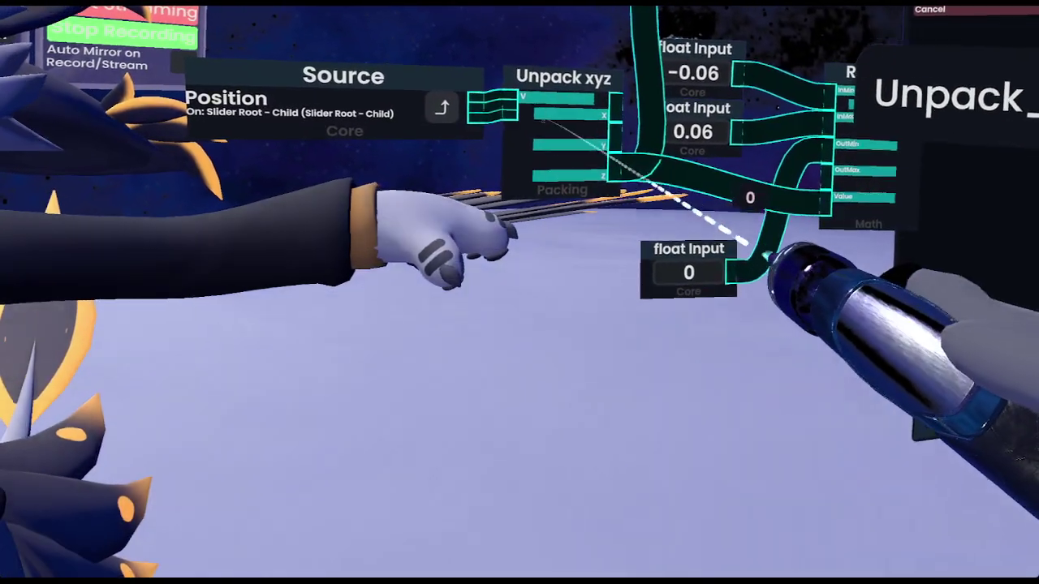
# Feed Remap's OutMin with 0 and OutMax with a float input of 1, and move the slider to test the remapped output.
pyautogui.moveTo(725, 247); pyautogui.dragTo(708, 212)
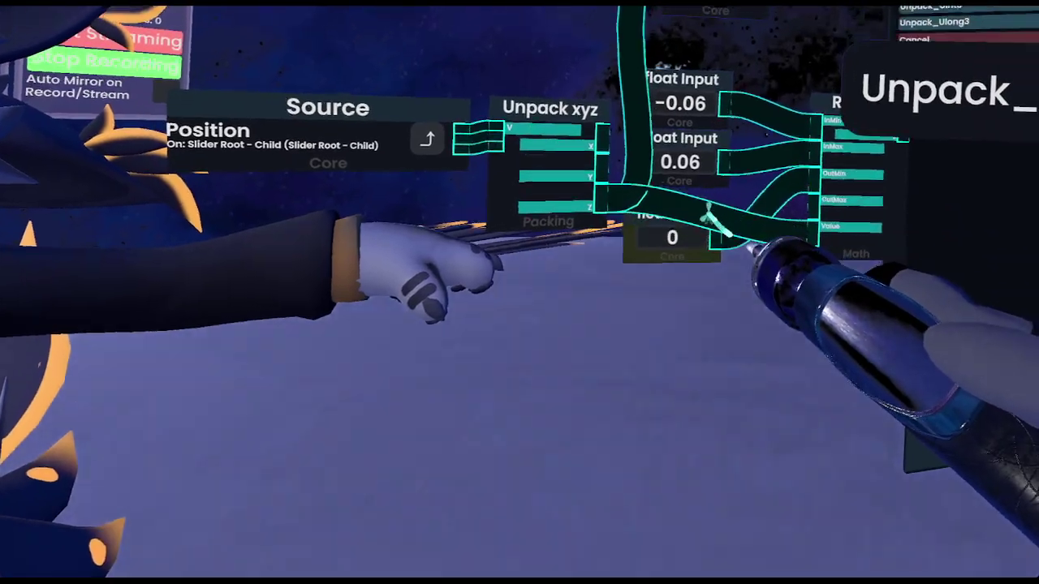
pyautogui.click(645, 241)
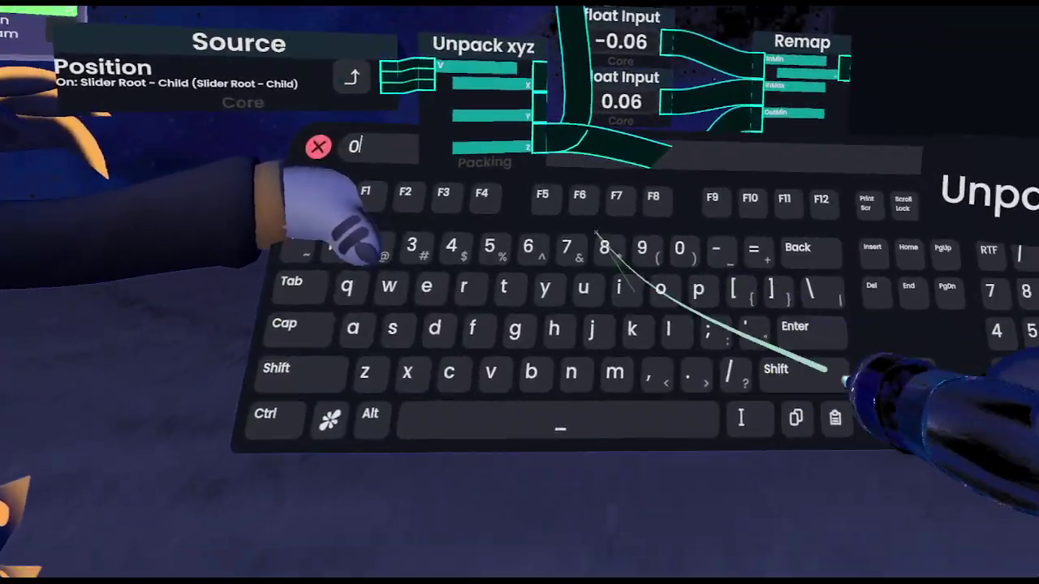
pyautogui.write('1')
pyautogui.press('Return')
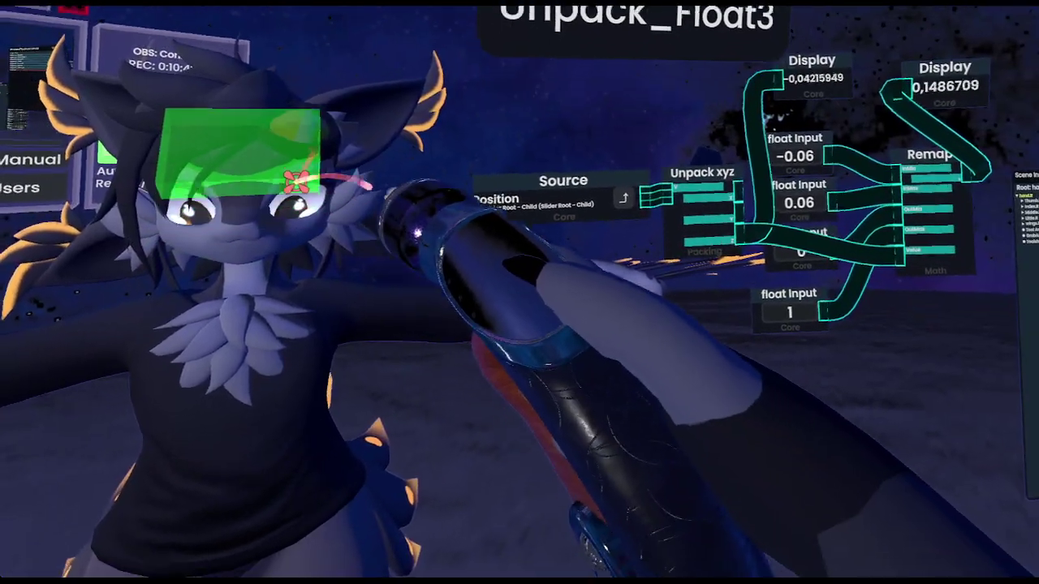
pyautogui.moveTo(296, 181); pyautogui.dragTo(274, 161)
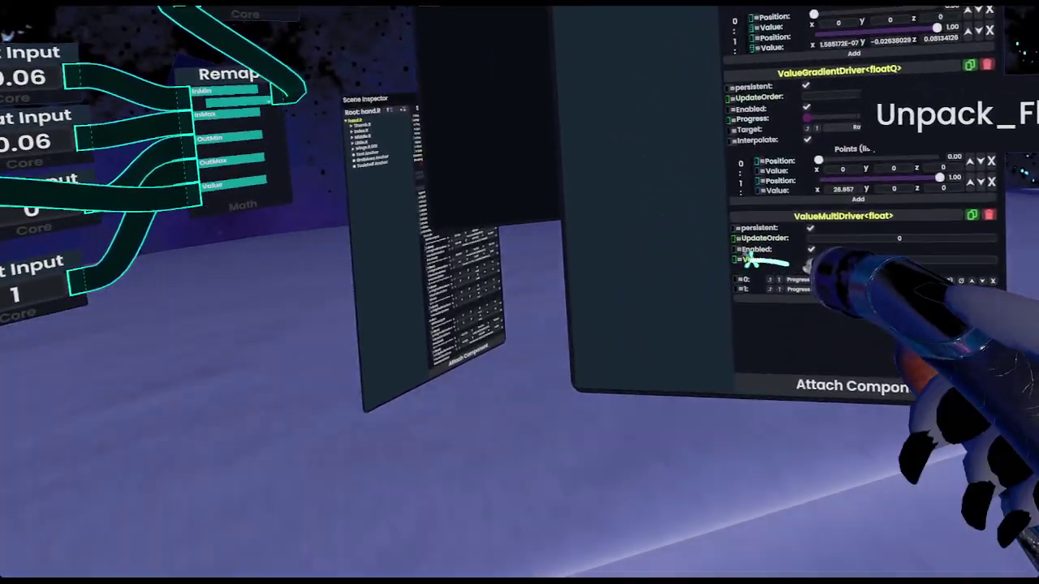
# Create a float Value Field Drive for the ValueMultiDriver's Value field on Grab Bone and wire Remap's output into it.
pyautogui.moveTo(749, 257); pyautogui.dragTo(676, 309)
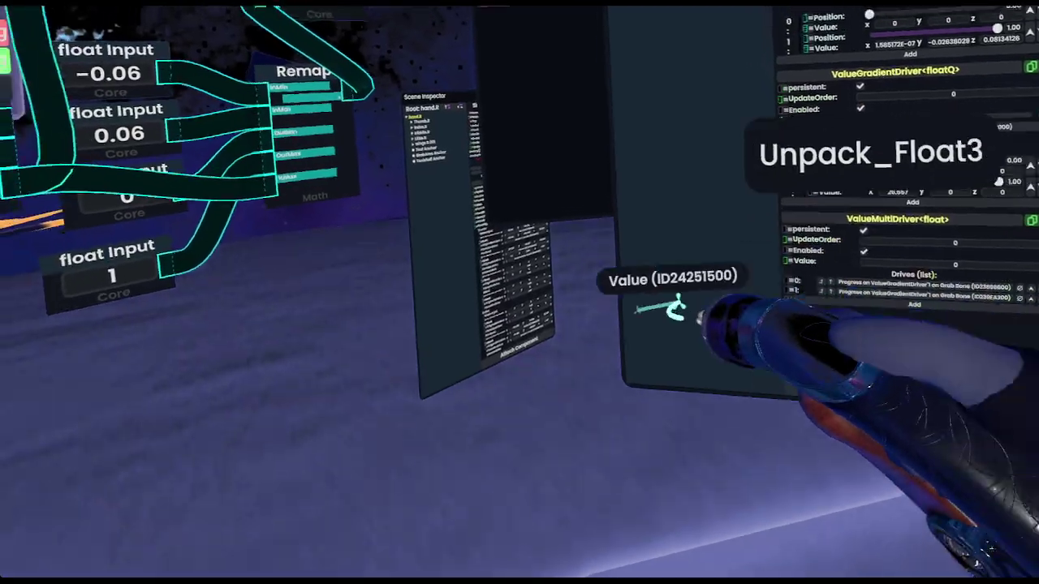
pyautogui.rightClick(673, 309)
pyautogui.moveTo(744, 261); pyautogui.dragTo(799, 152)
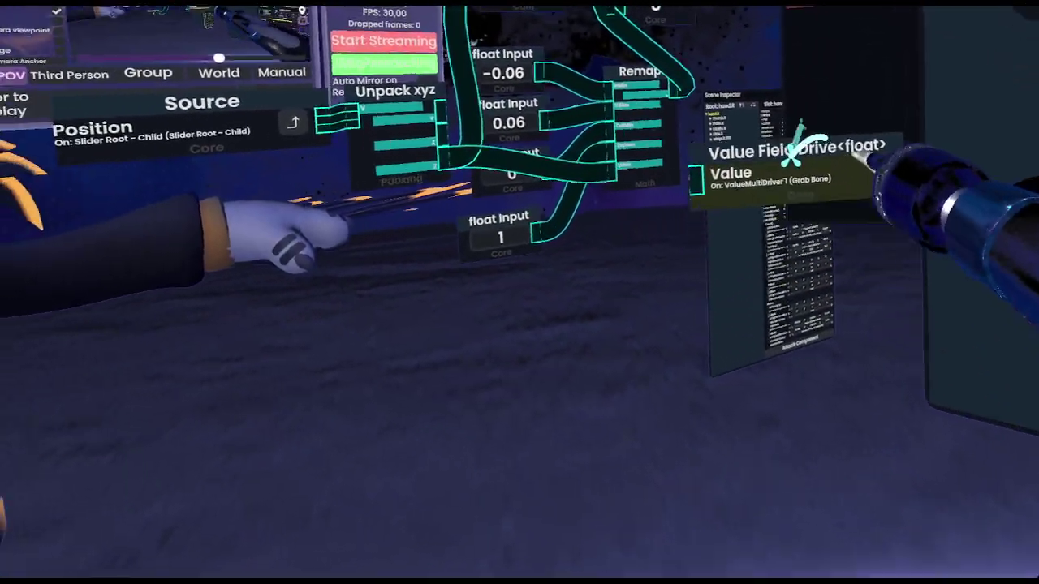
pyautogui.moveTo(763, 105); pyautogui.dragTo(747, 104)
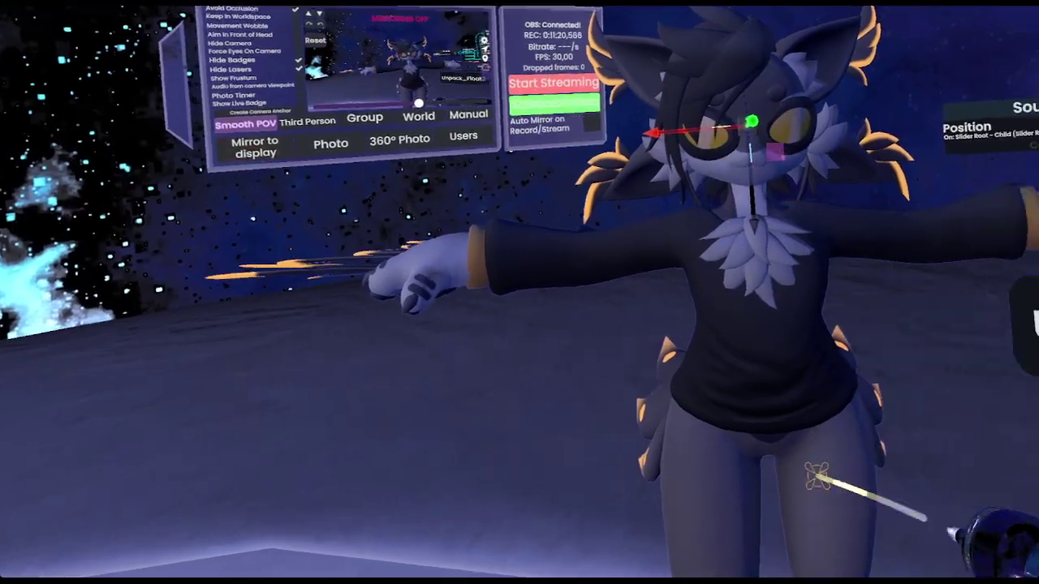
# Equip the Dev Tool and deselect all selected objects on the avatar.
pyautogui.press('t')
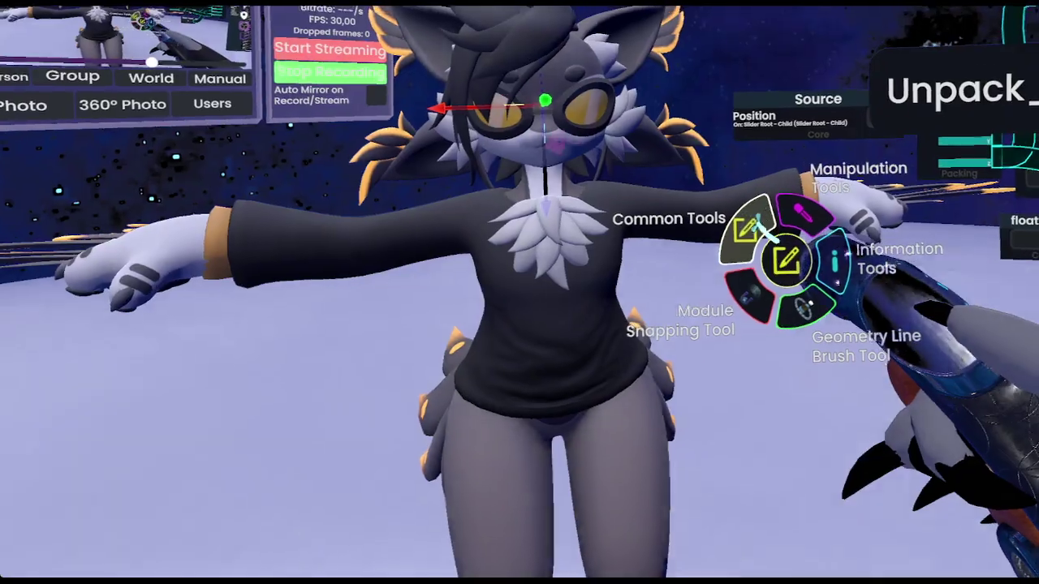
pyautogui.click(748, 227)
pyautogui.click(746, 215)
pyautogui.press('t')
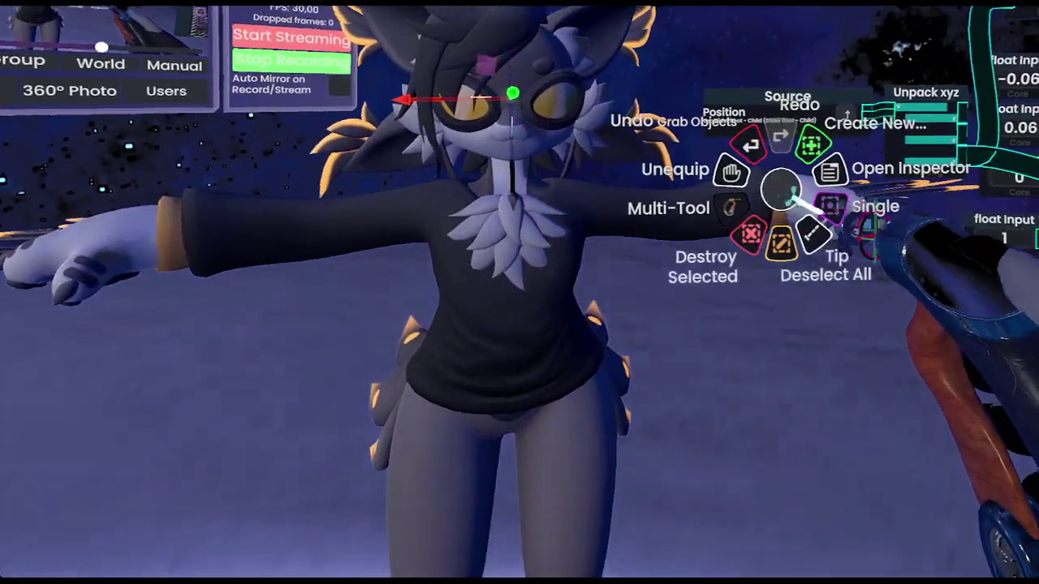
pyautogui.click(782, 240)
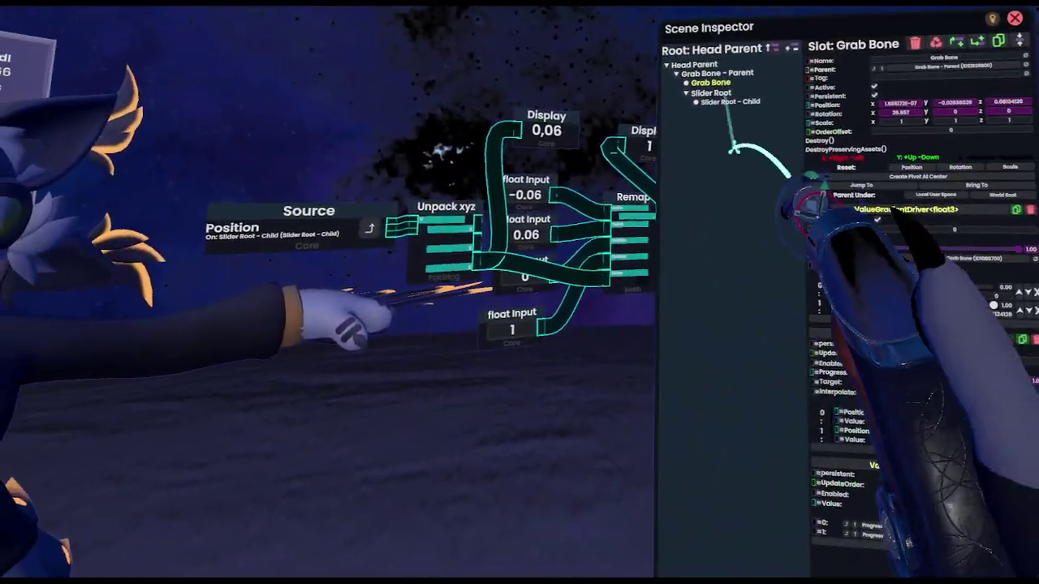
# Rename the child slot under Slider Root as Slider.
pyautogui.doubleClick(745, 94)
pyautogui.click(899, 55)
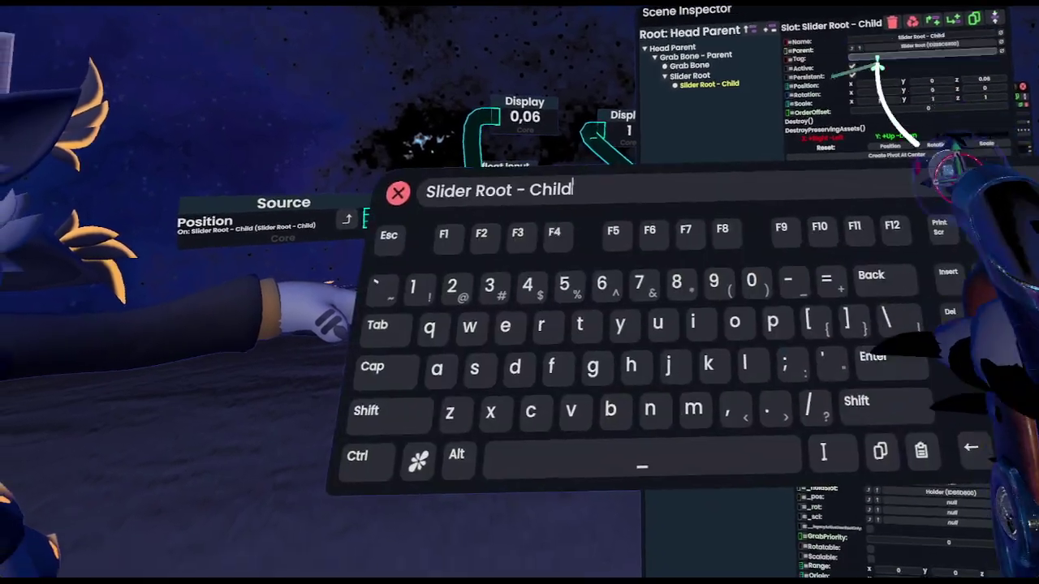
pyautogui.press('BackSpace')
pyautogui.press('BackSpace')
pyautogui.press('BackSpace')
pyautogui.press('BackSpace')
pyautogui.press('BackSpace')
pyautogui.press('BackSpace')
pyautogui.press('BackSpace')
pyautogui.press('BackSpace')
pyautogui.press('BackSpace')
pyautogui.press('BackSpace')
pyautogui.press('BackSpace')
pyautogui.press('BackSpace')
pyautogui.press('BackSpace')
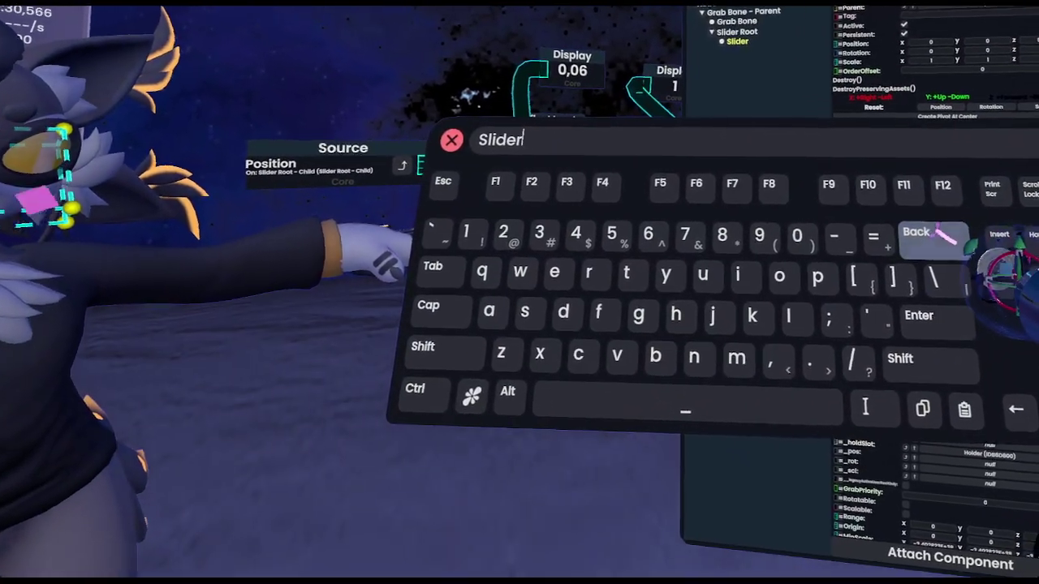
pyautogui.press('Return')
# Add a child slot under Grab Bone - Parent and name it Slider math.
pyautogui.doubleClick(737, 39)
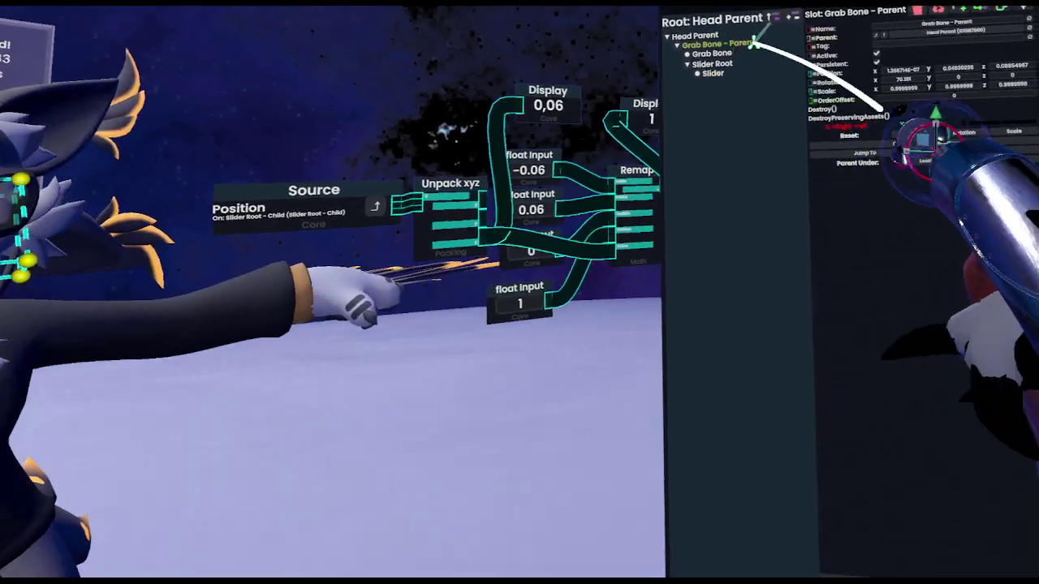
pyautogui.click(944, 30)
pyautogui.click(706, 103)
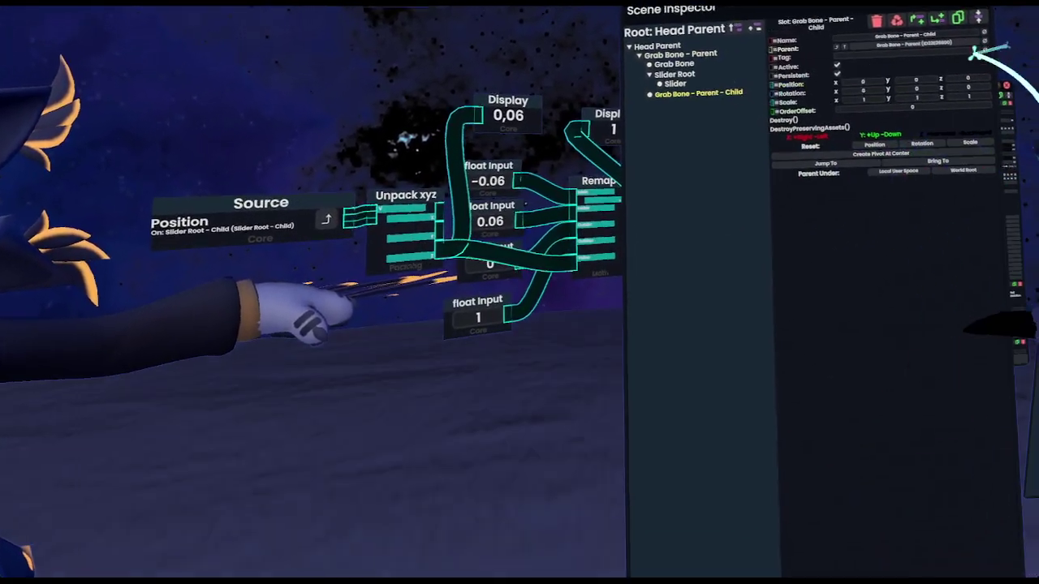
pyautogui.click(987, 25)
pyautogui.click(989, 12)
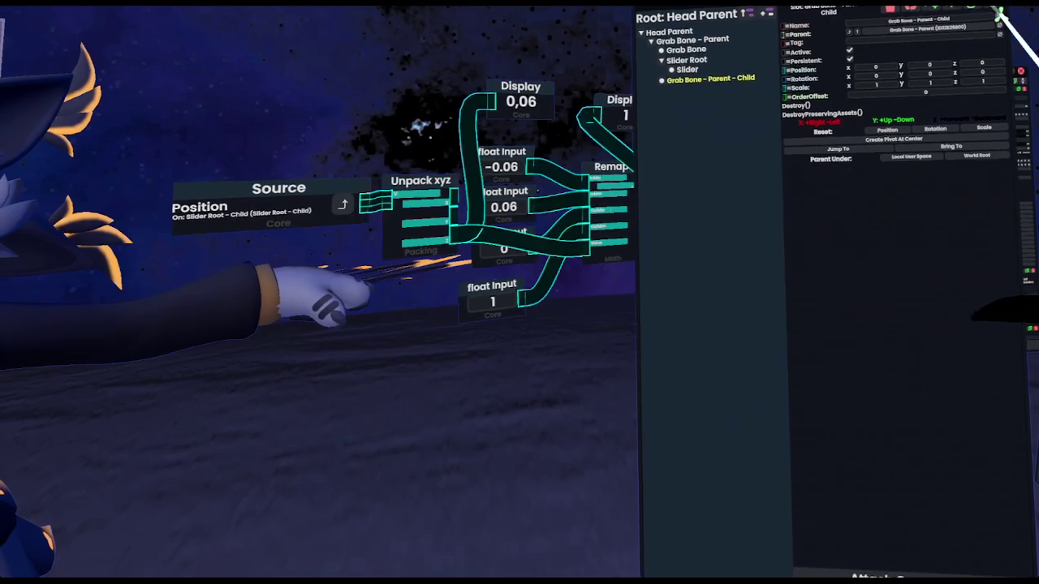
pyautogui.click(966, 15)
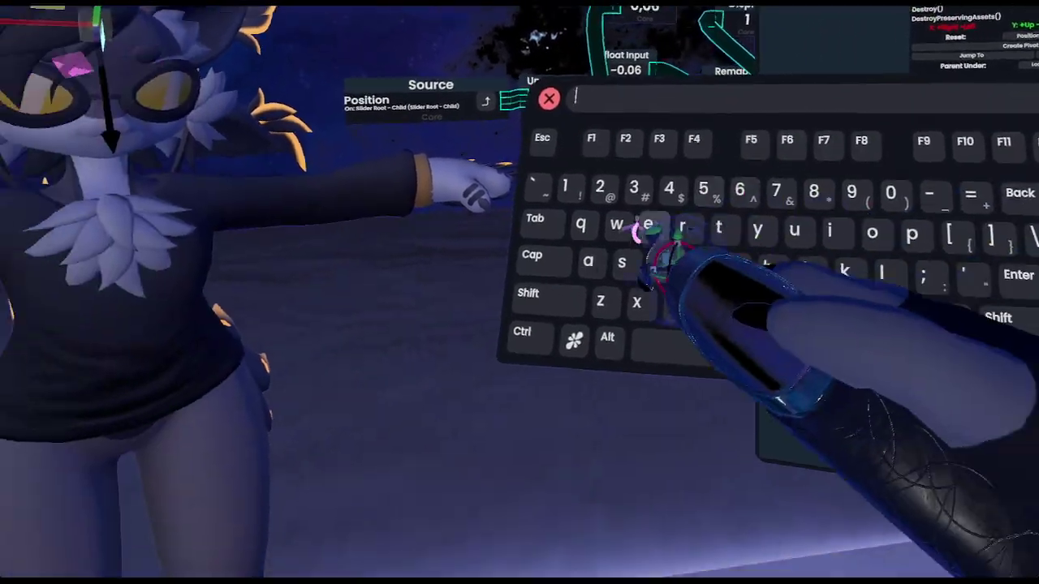
pyautogui.write('Sli')
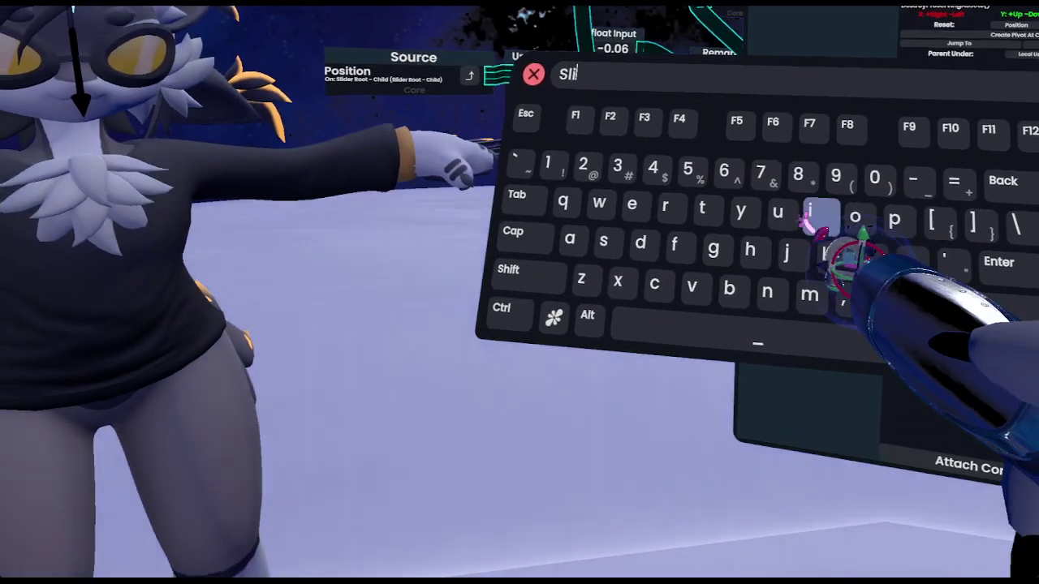
pyautogui.write('der ')
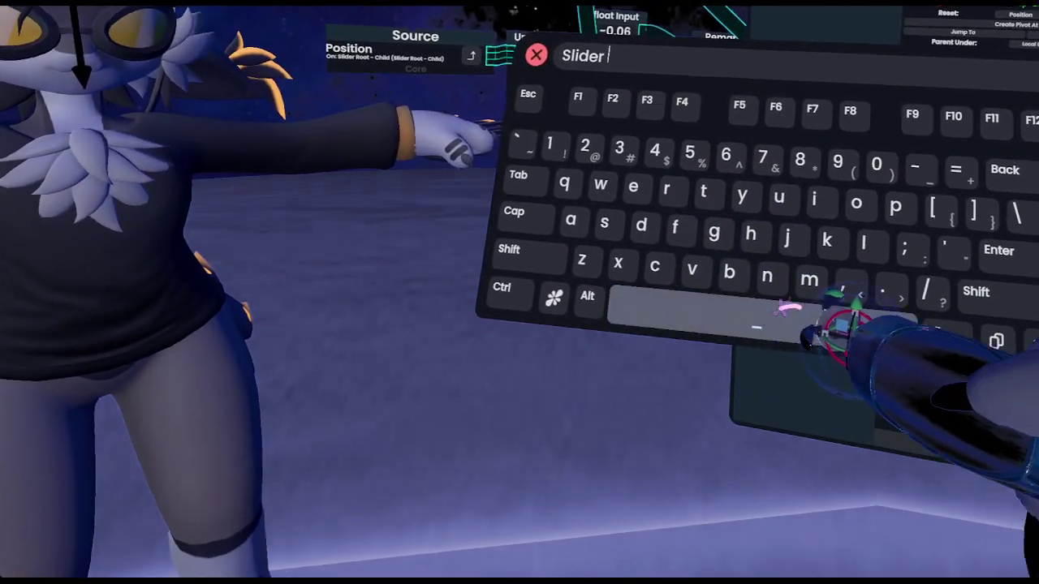
pyautogui.write('math')
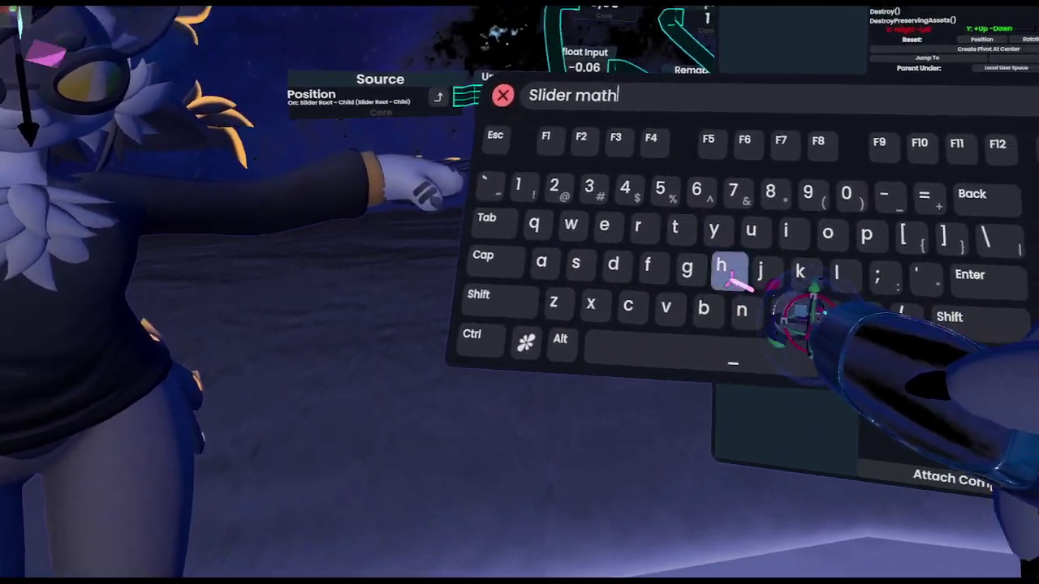
pyautogui.press('Return')
# Equip the ProtoFlux Tool and pack the remap node graph into the Slider math slot.
pyautogui.rightClick(860, 308)
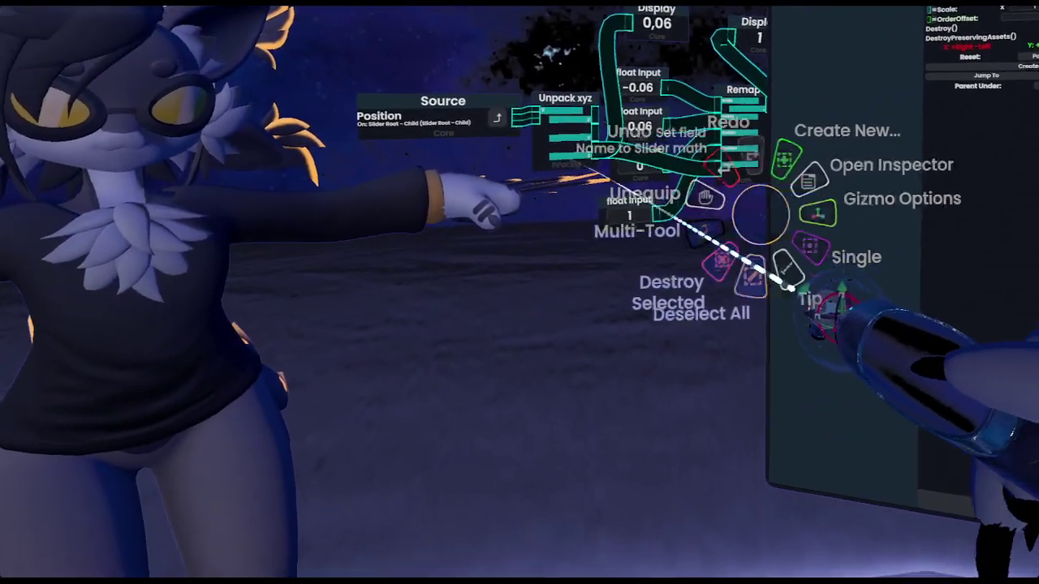
pyautogui.click(739, 267)
pyautogui.click(742, 209)
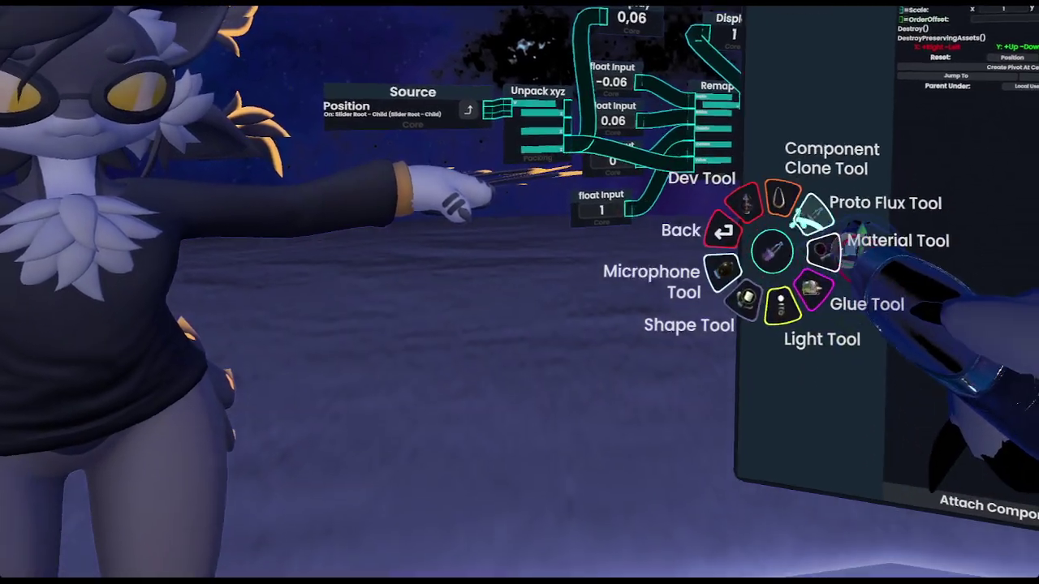
pyautogui.click(816, 207)
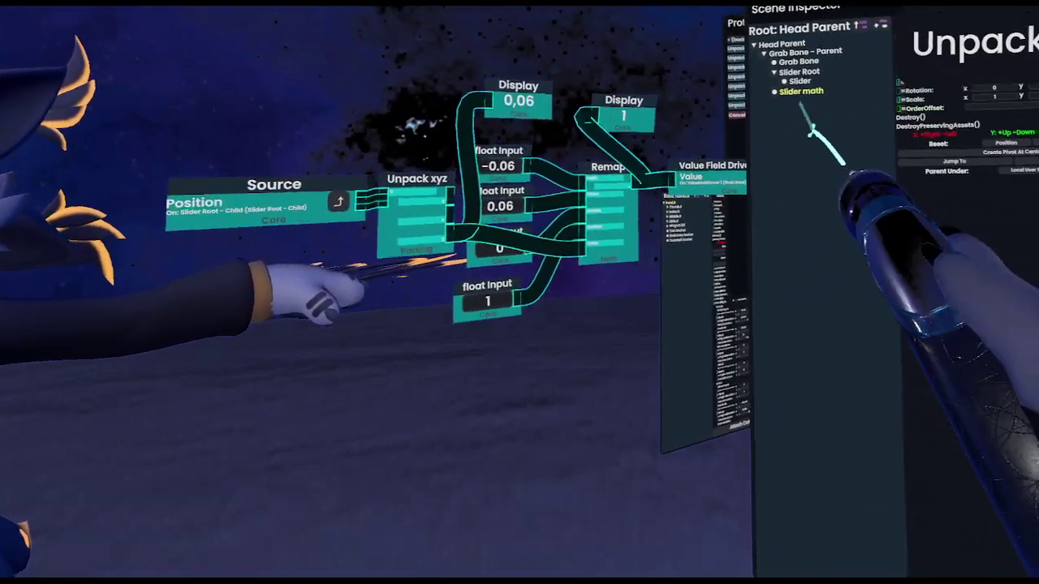
pyautogui.click(894, 185)
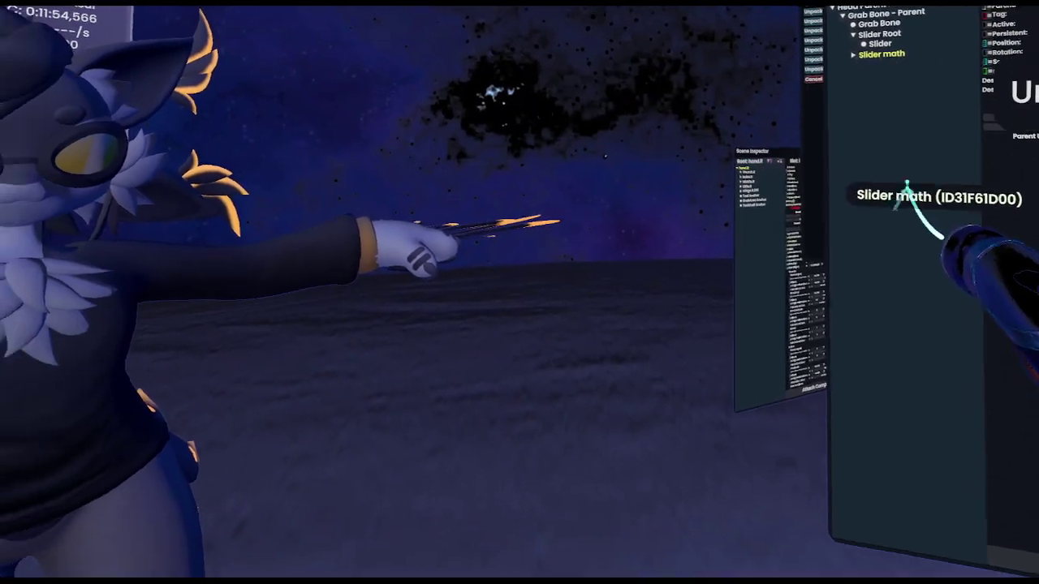
pyautogui.click(945, 202)
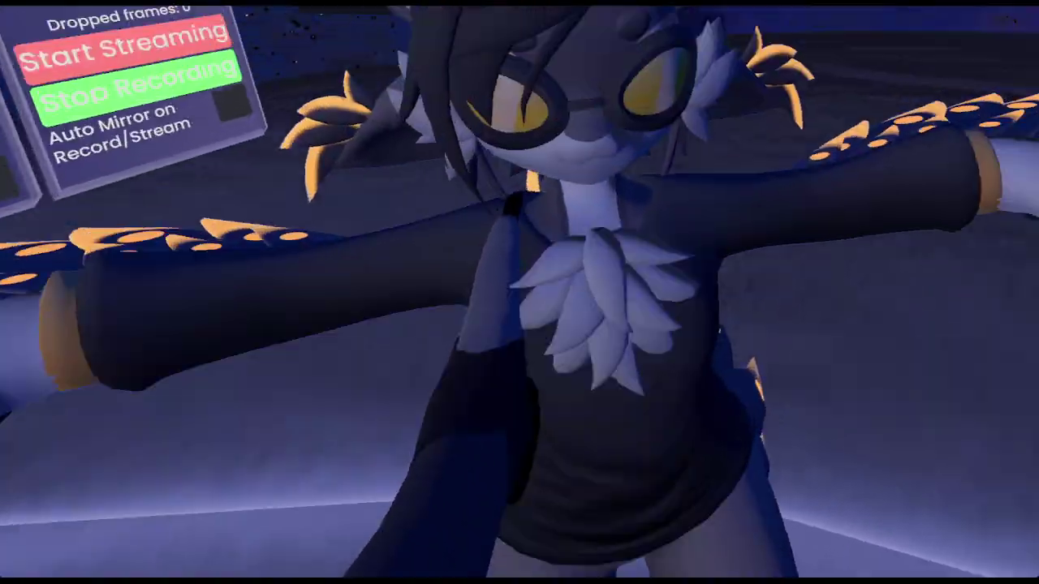
# Enable AllowOnlyPhysicalGrab on the Slider component and go through its ActiveUserFilter options.
pyautogui.rightClick(869, 174)
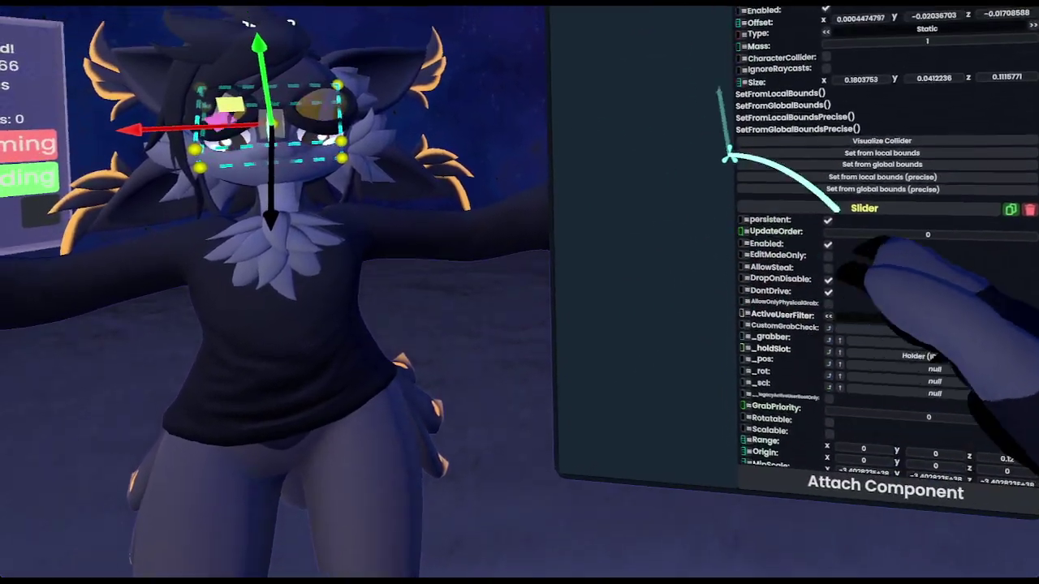
pyautogui.scroll(-3, 880, 300)
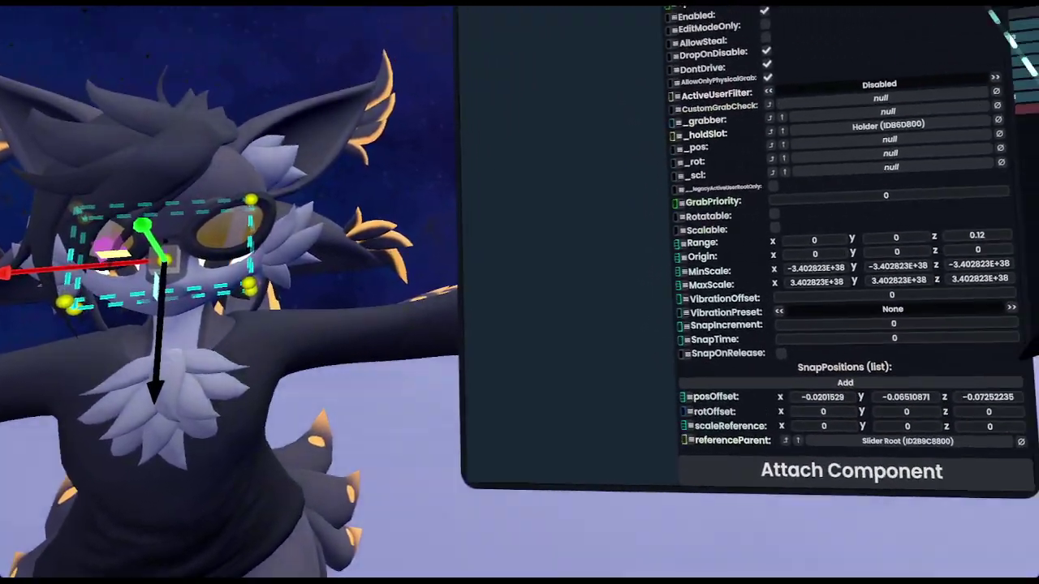
pyautogui.click(995, 77)
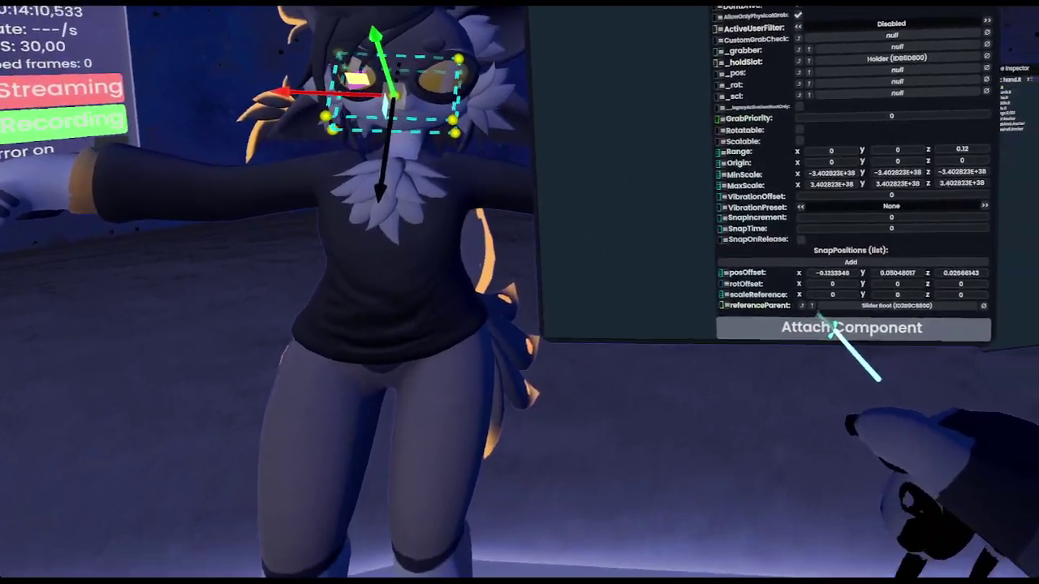
# Attach a DestroyBlock component from the Transform category to the Slider slot.
pyautogui.click(821, 328)
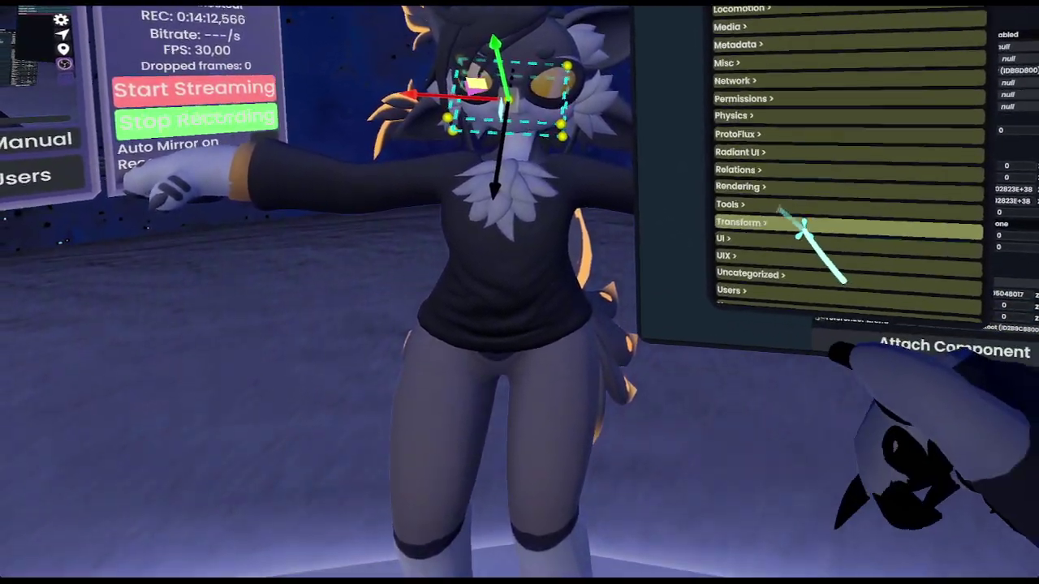
pyautogui.moveTo(803, 229); pyautogui.dragTo(784, 180)
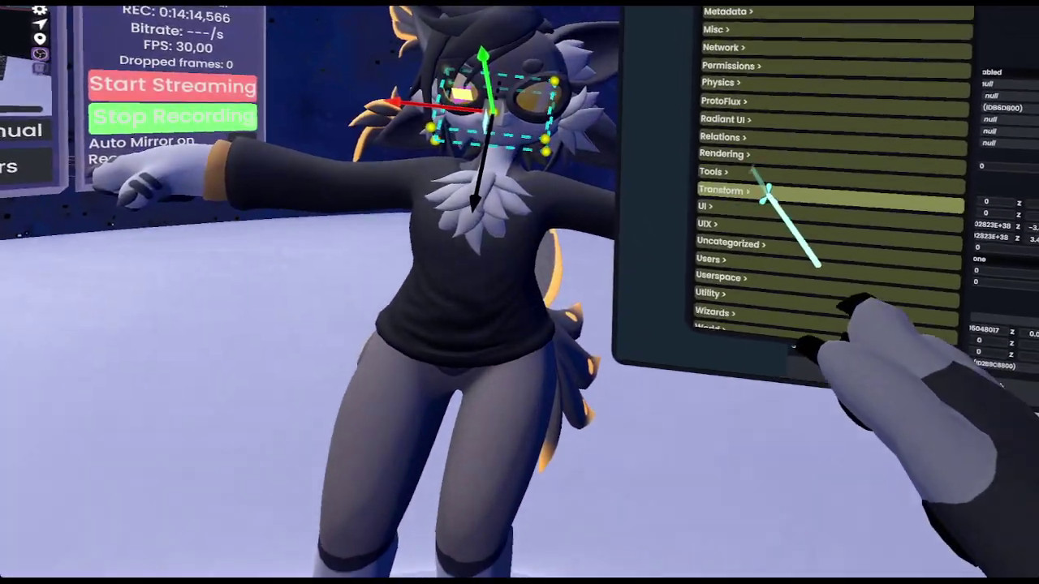
pyautogui.click(767, 190)
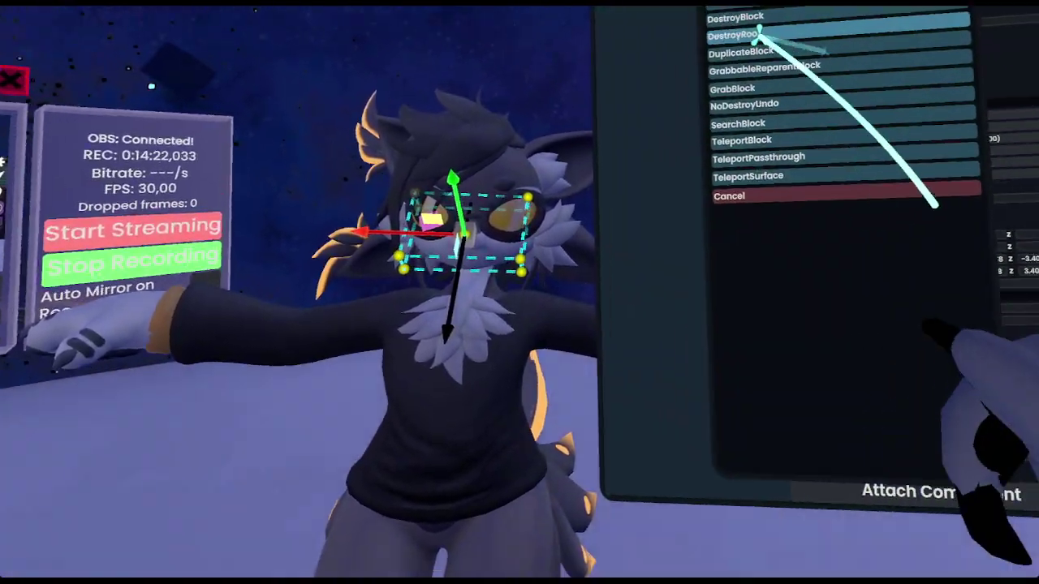
pyautogui.click(761, 42)
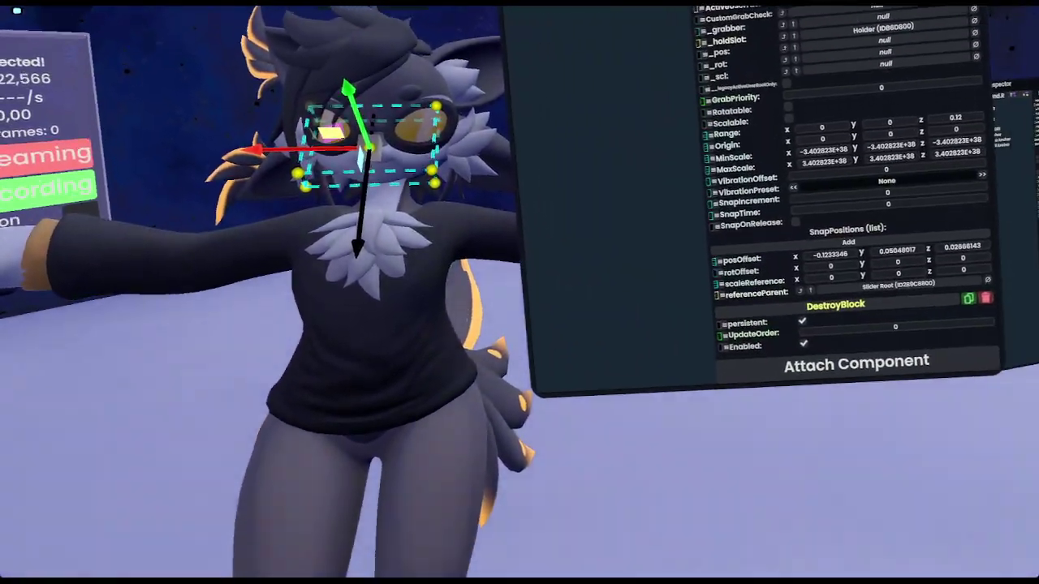